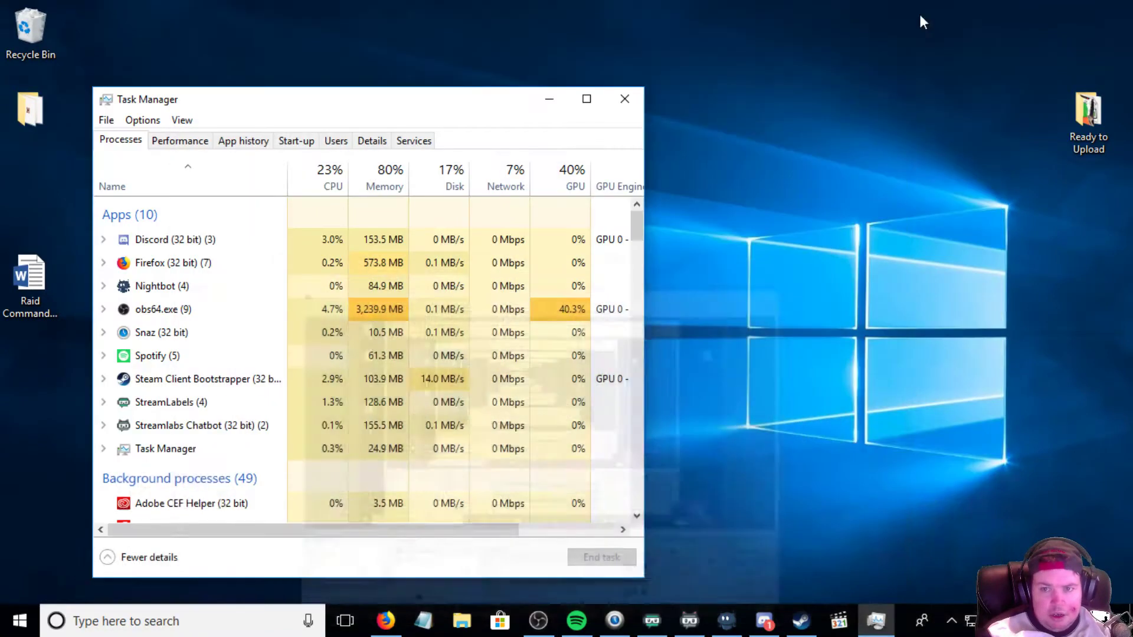
# Close Task Manager, empty the Recycle Bin, and restore Streamlabs Chatbot's Commands list.
pyautogui.click(624, 99)
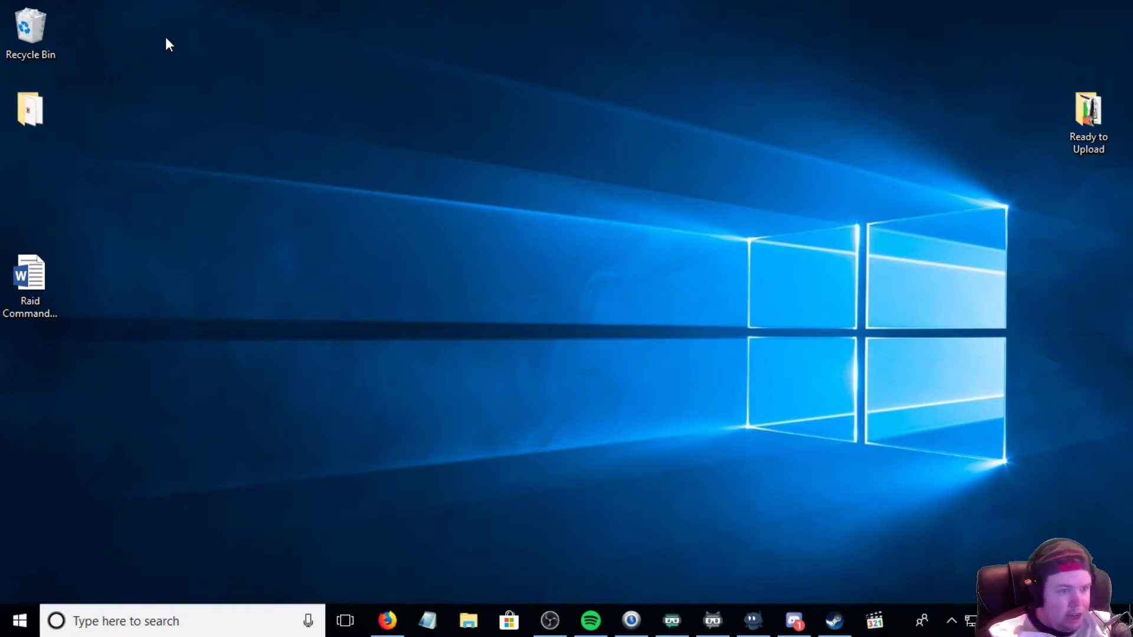
pyautogui.rightClick(18, 39)
pyautogui.click(78, 70)
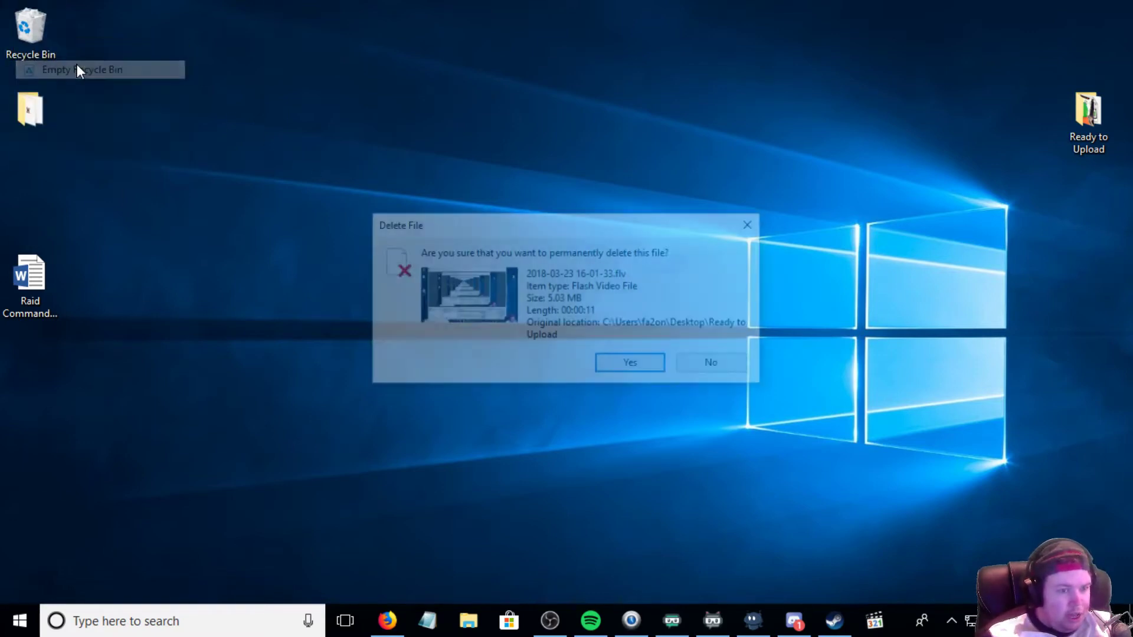
pyautogui.click(628, 368)
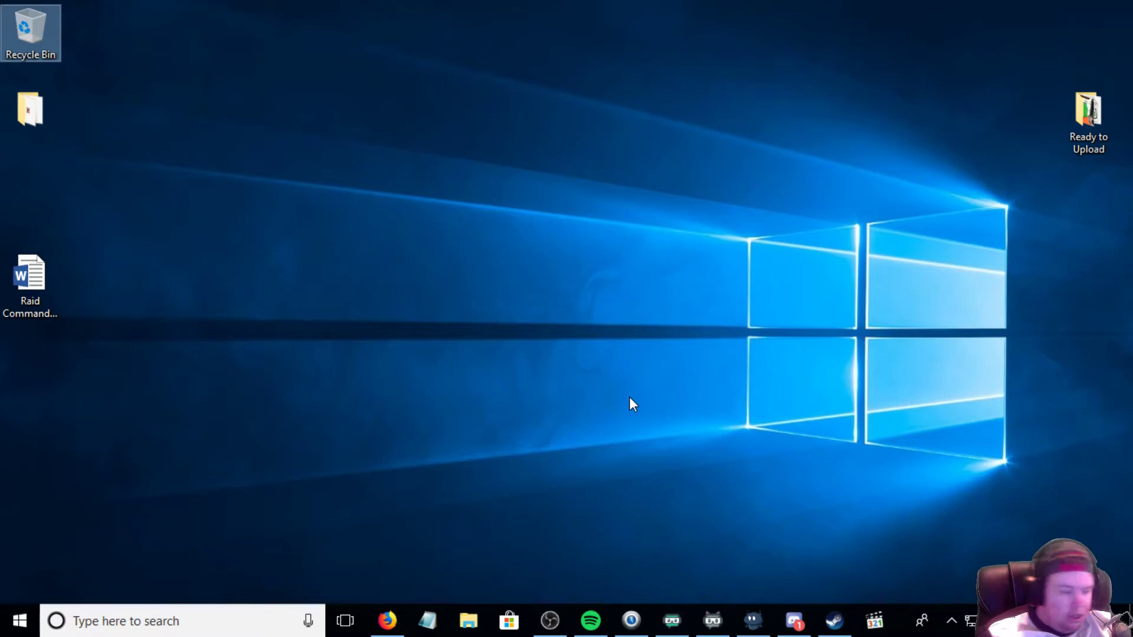
pyautogui.click(718, 628)
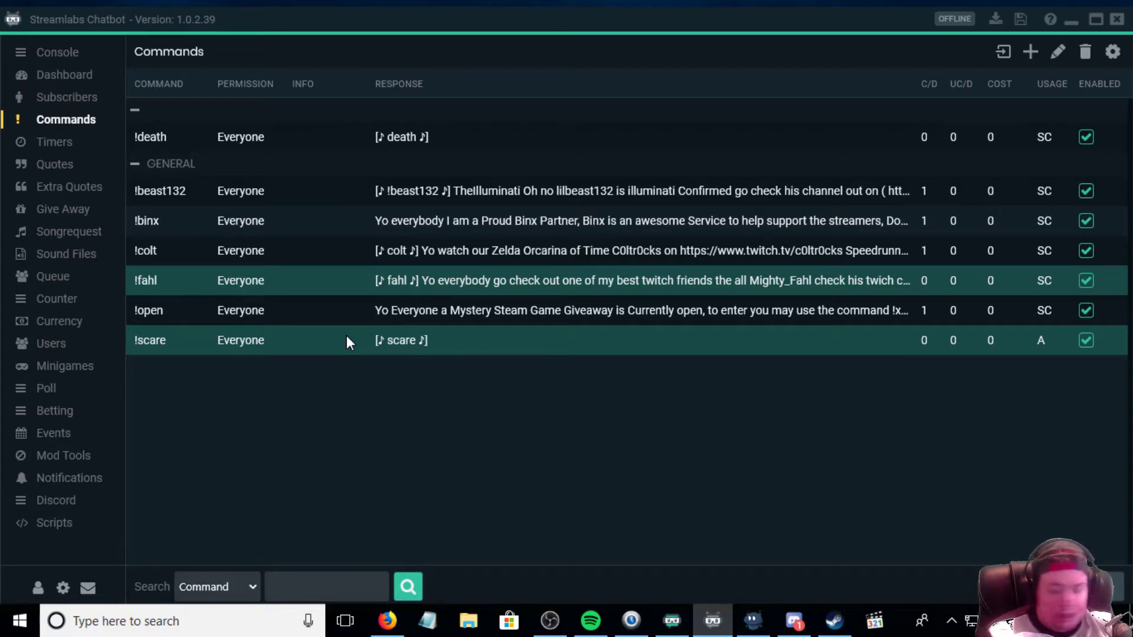
# Glance at Discord, then minimize both Discord and Streamlabs Chatbot to show the desktop.
pyautogui.click(794, 621)
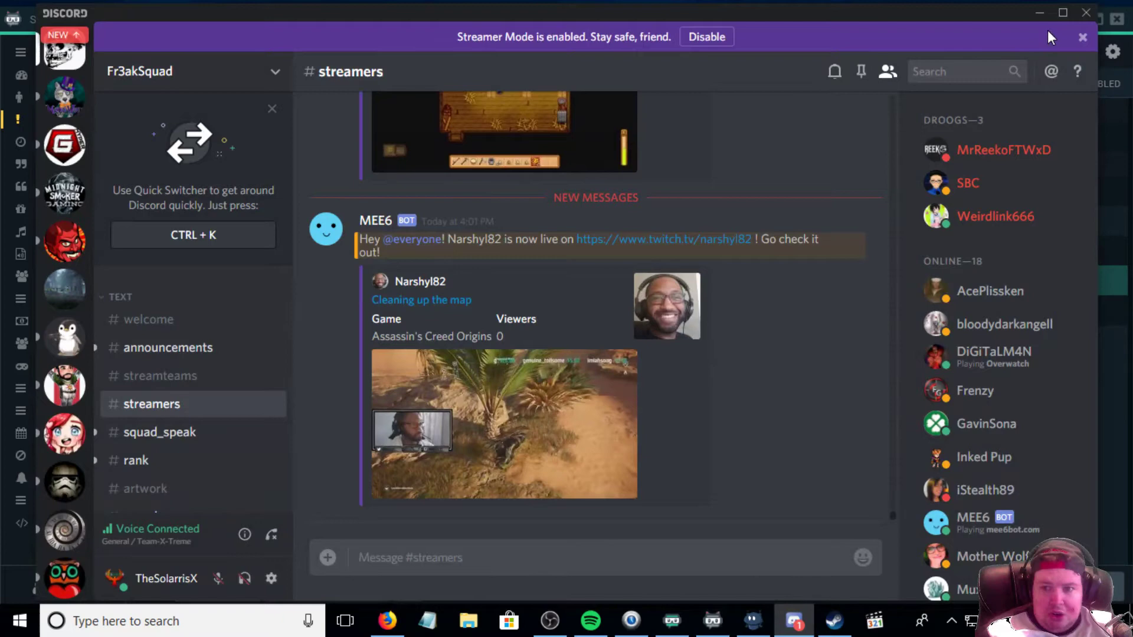
pyautogui.click(1037, 19)
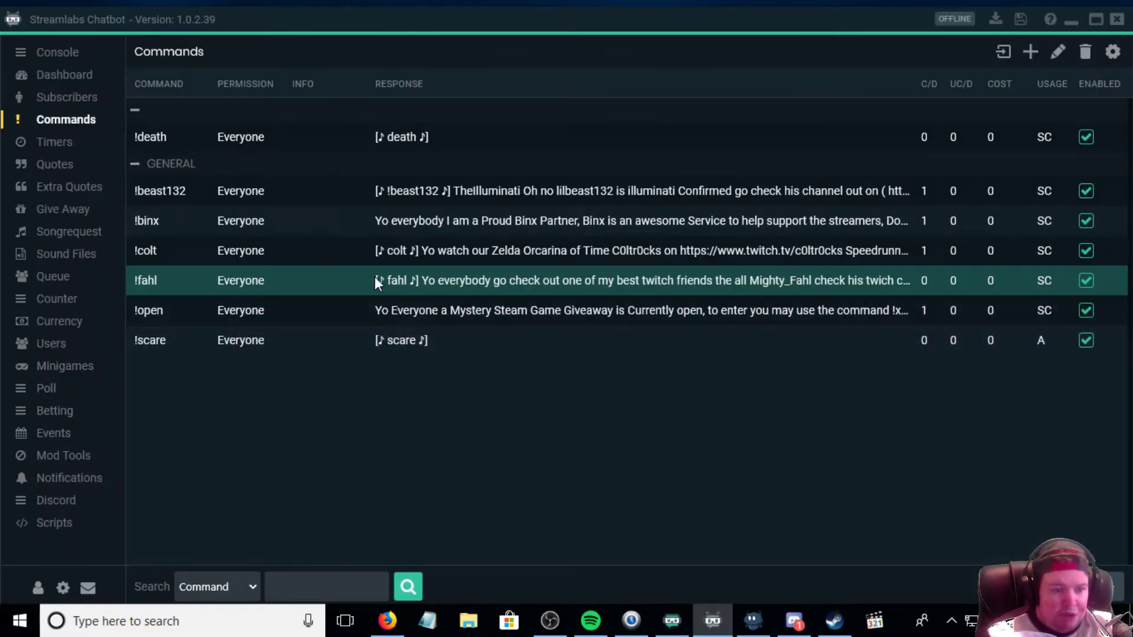
pyautogui.click(1071, 21)
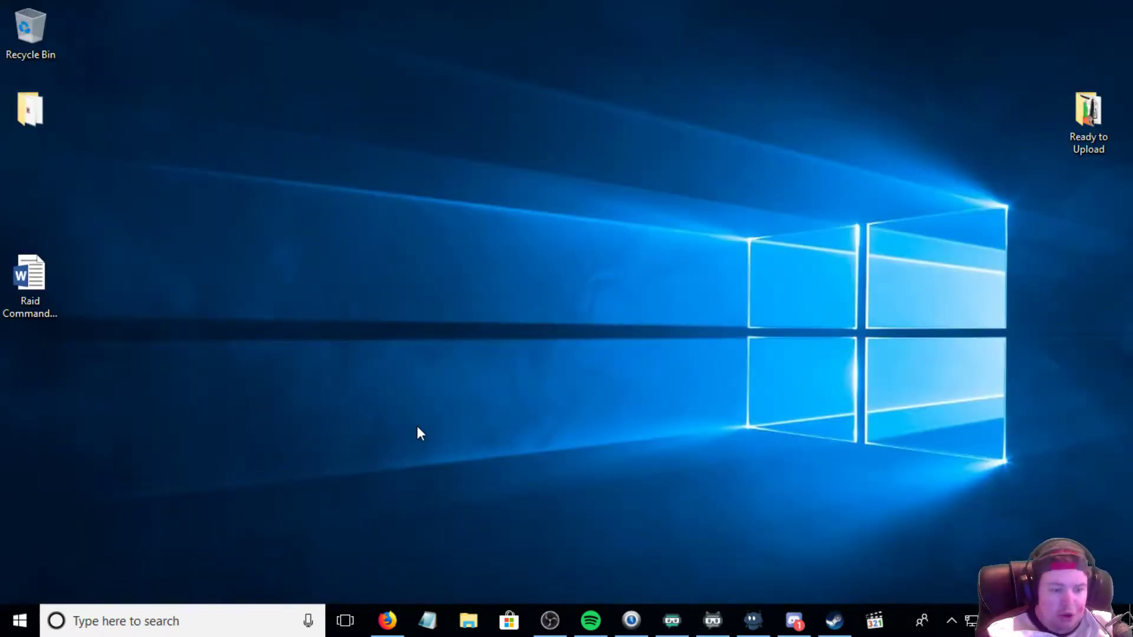
# Add a new desktop folder named 'StreamLabs Chat Bot Backup'.
pyautogui.rightClick(421, 301)
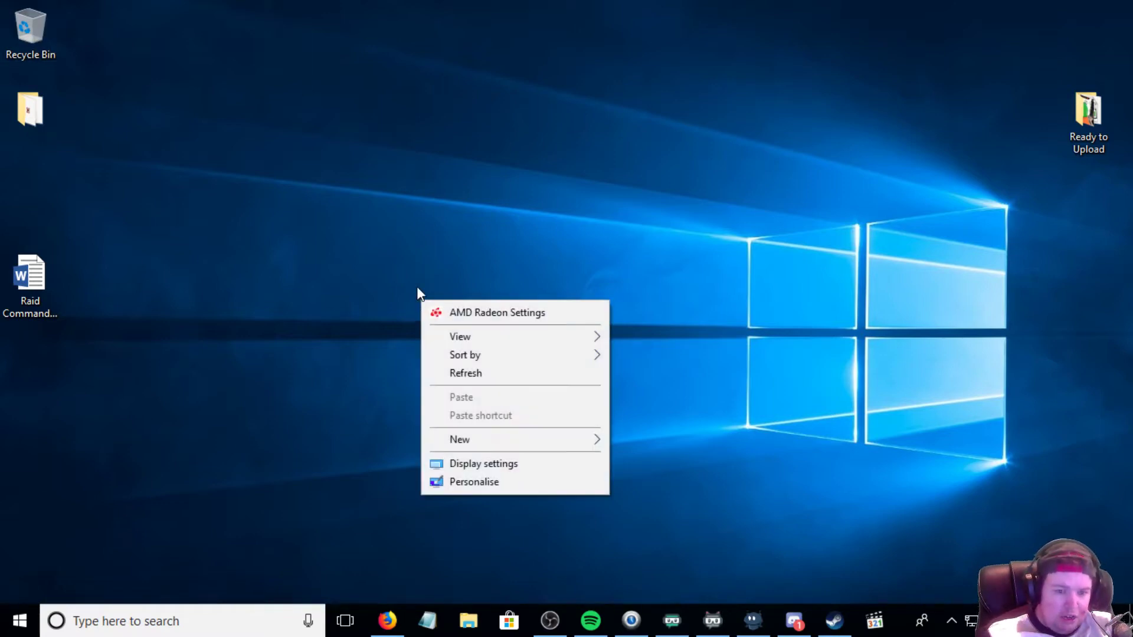
pyautogui.moveTo(515, 439)
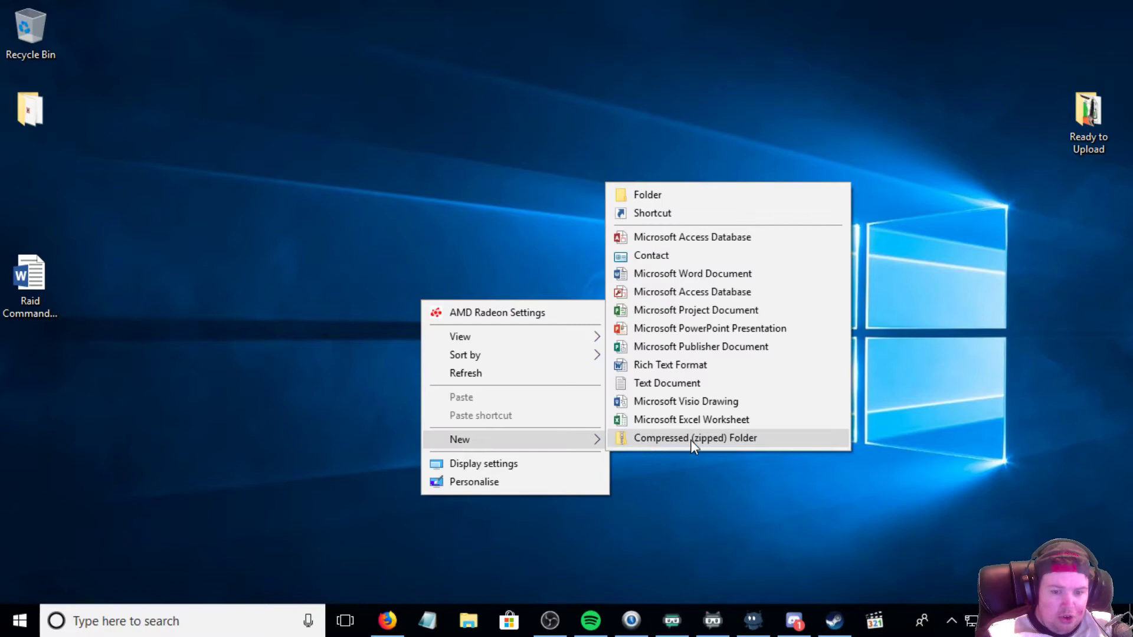
pyautogui.click(679, 196)
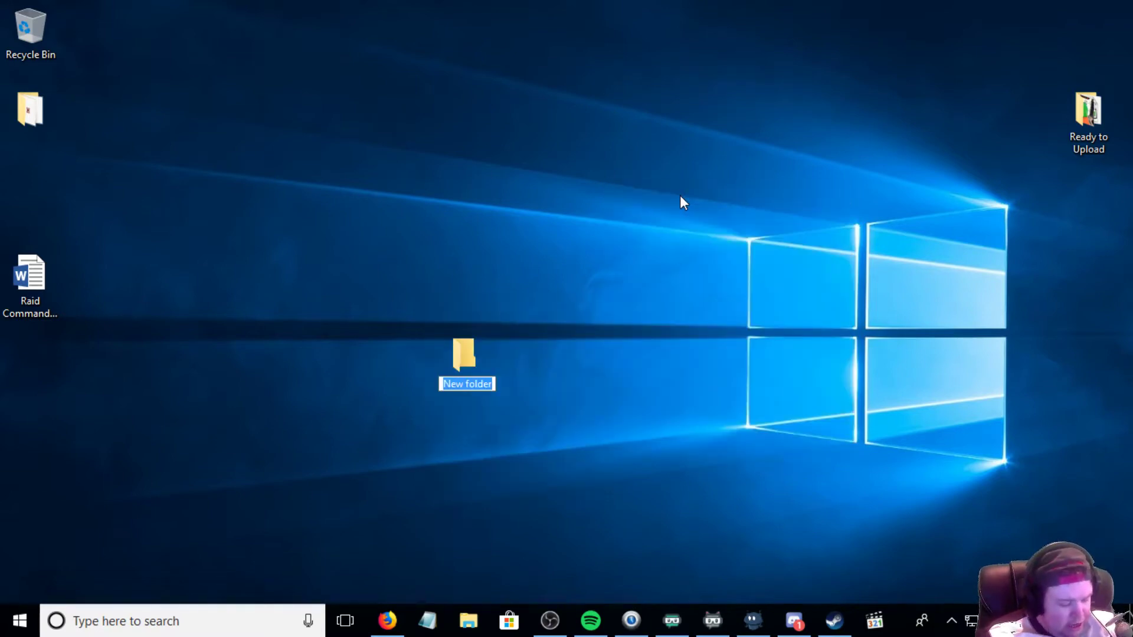
pyautogui.write('Strea')
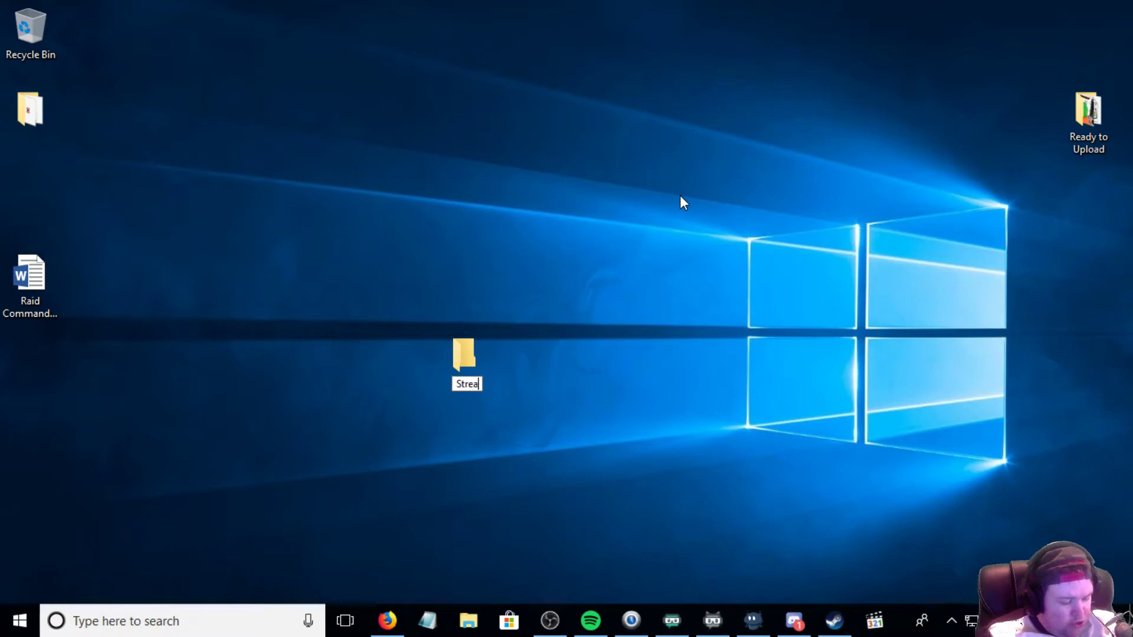
pyautogui.write('m')
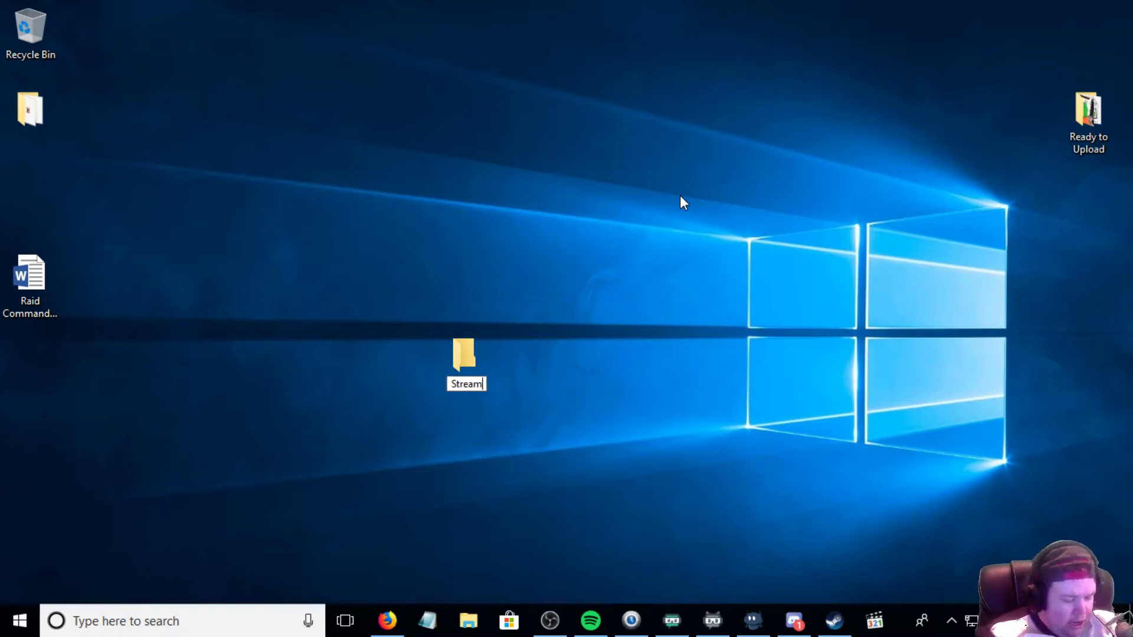
pyautogui.write('La')
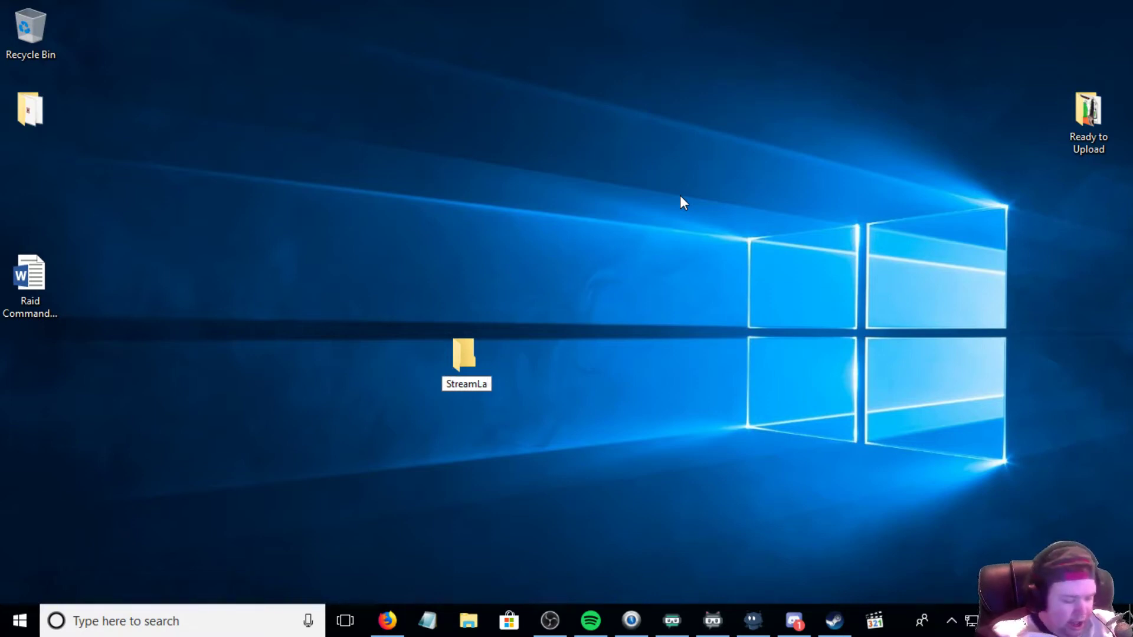
pyautogui.write('bs Ch')
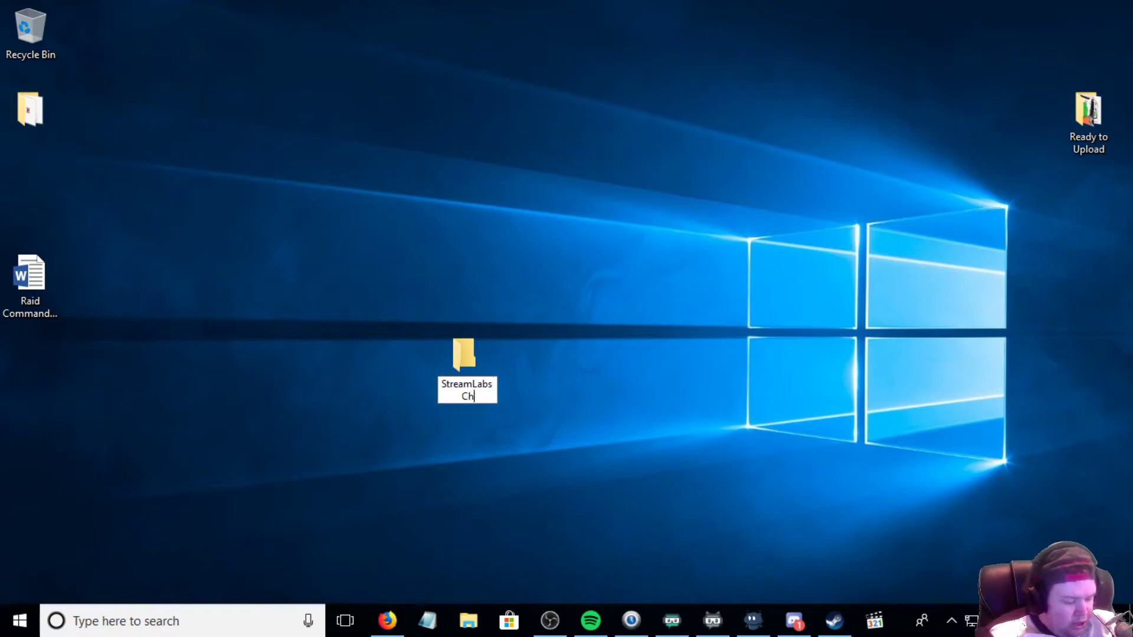
pyautogui.write('at')
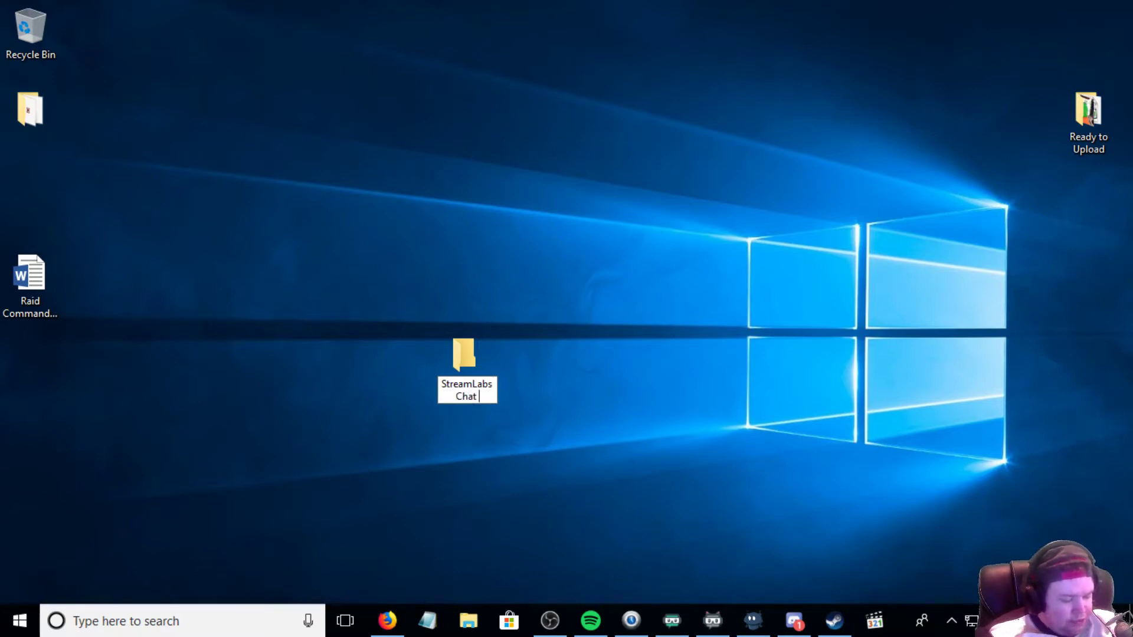
pyautogui.write(' Bo')
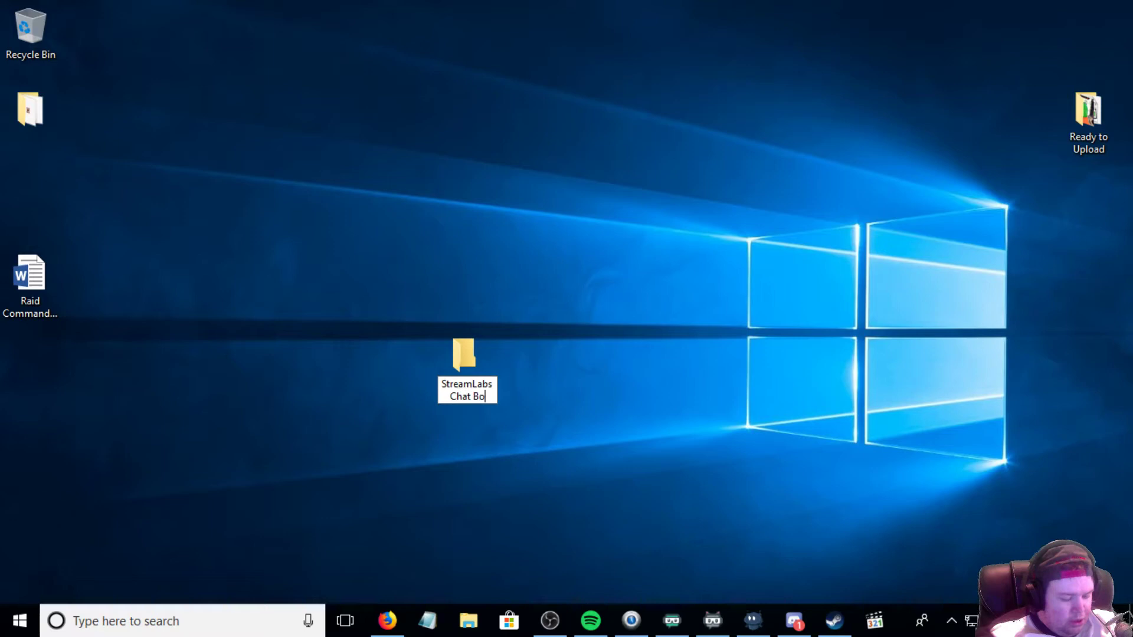
pyautogui.write('t')
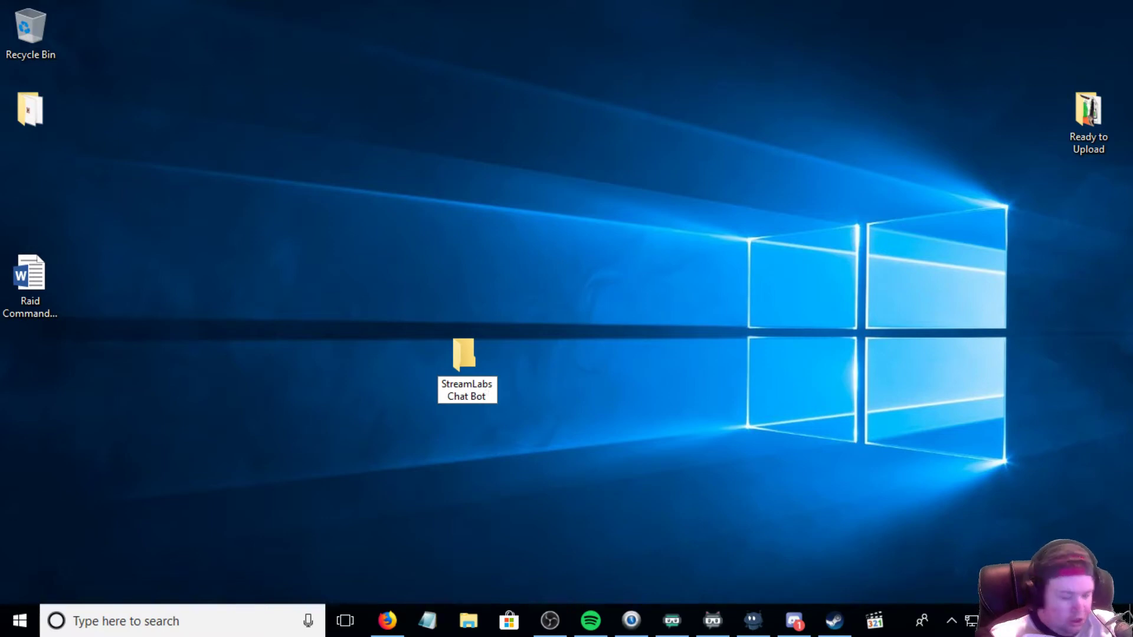
pyautogui.write(' Bac')
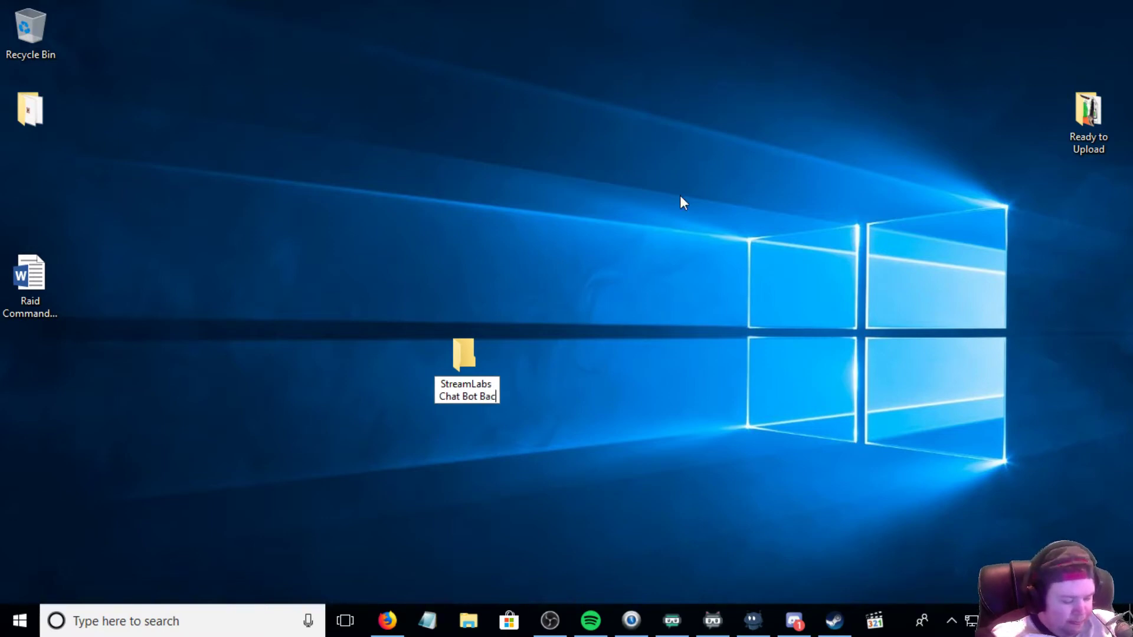
pyautogui.write('kup')
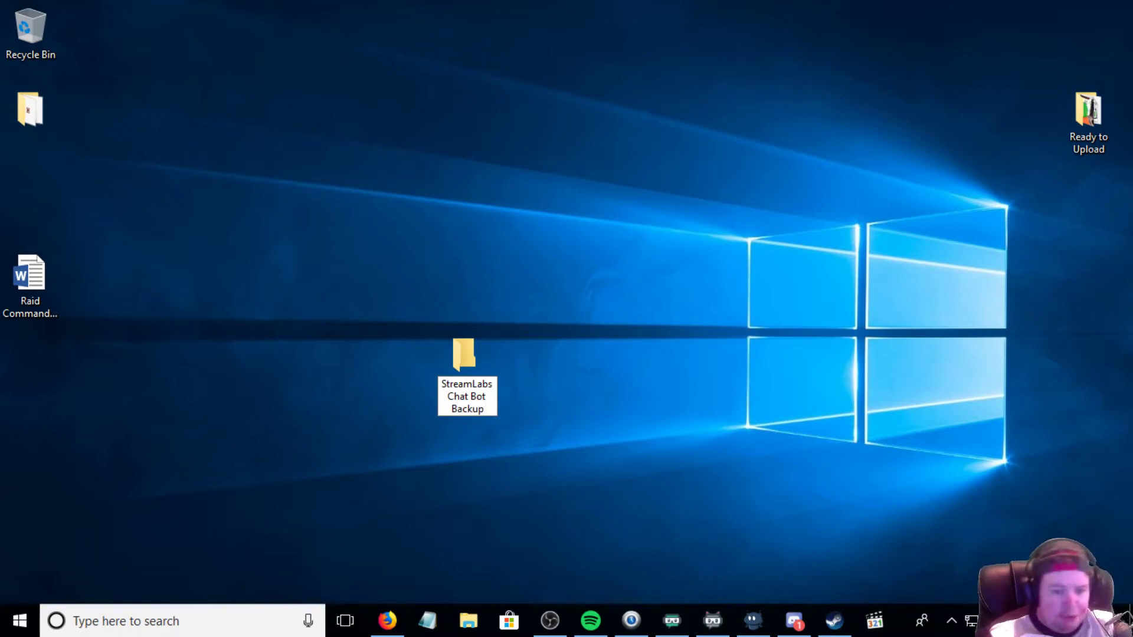
pyautogui.press('Return')
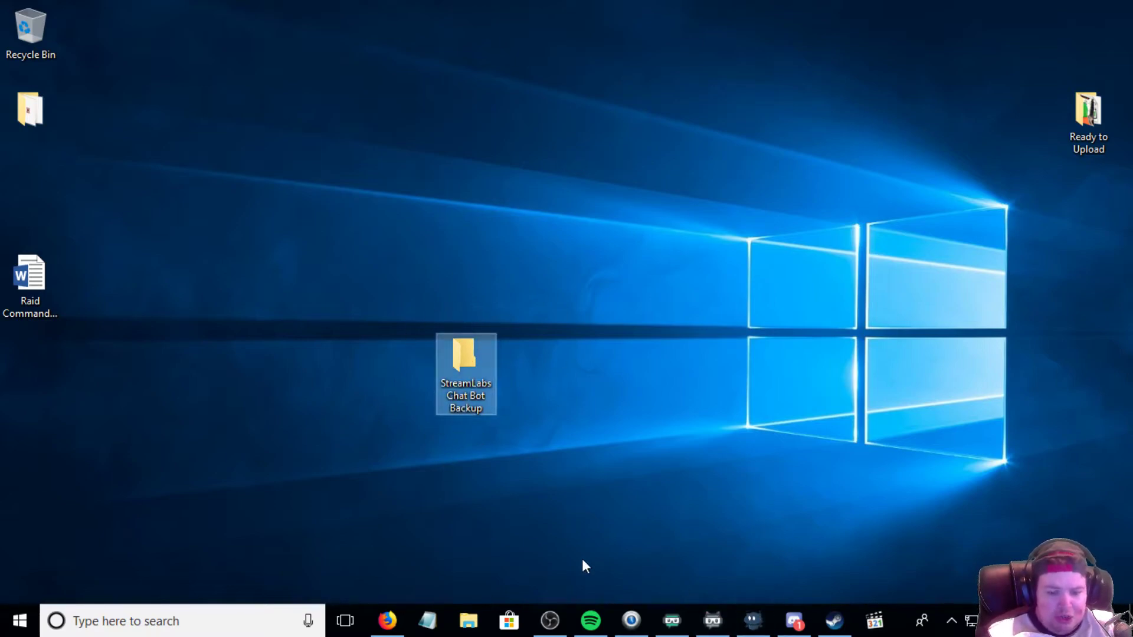
# Restore Streamlabs Chatbot and open its Connections window on the Twitch Bot details.
pyautogui.click(752, 620)
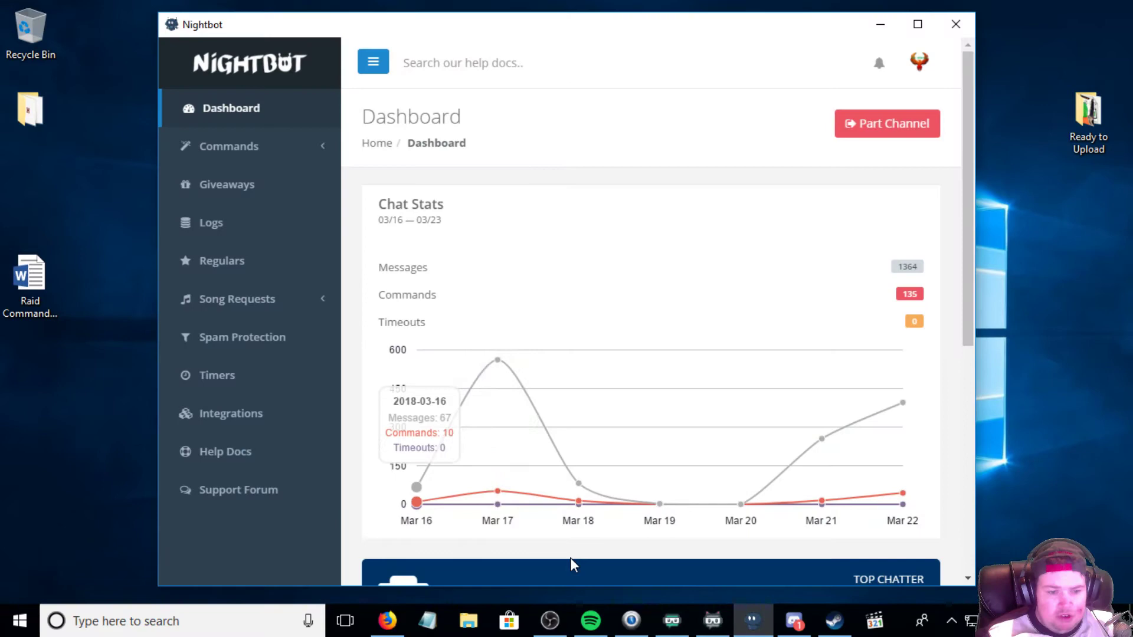
pyautogui.click(752, 620)
pyautogui.click(713, 620)
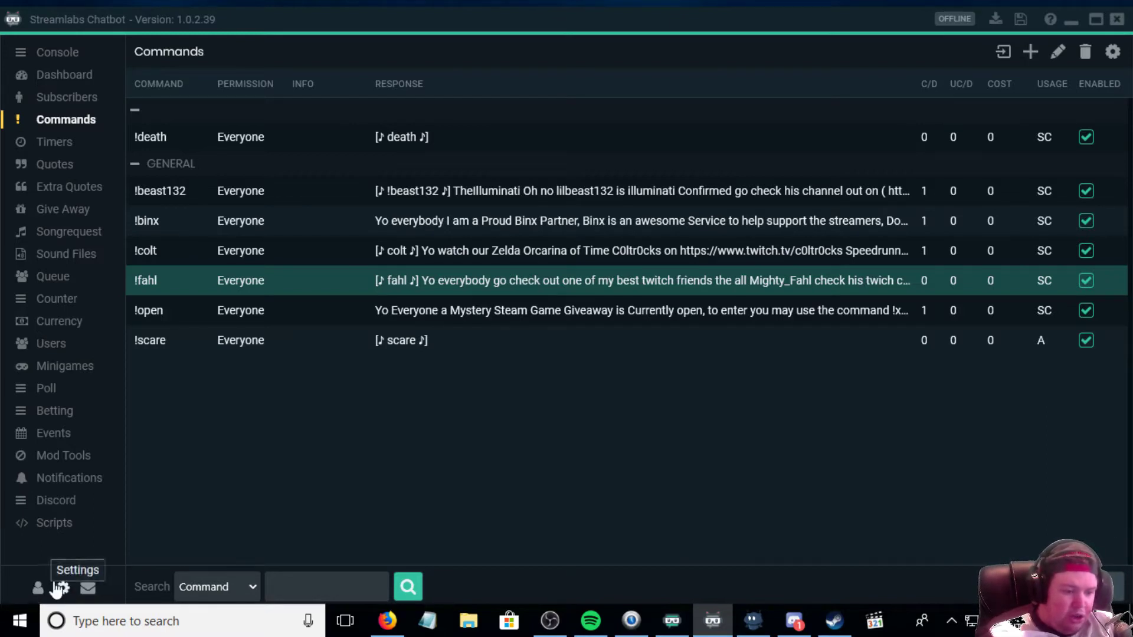
pyautogui.click(38, 587)
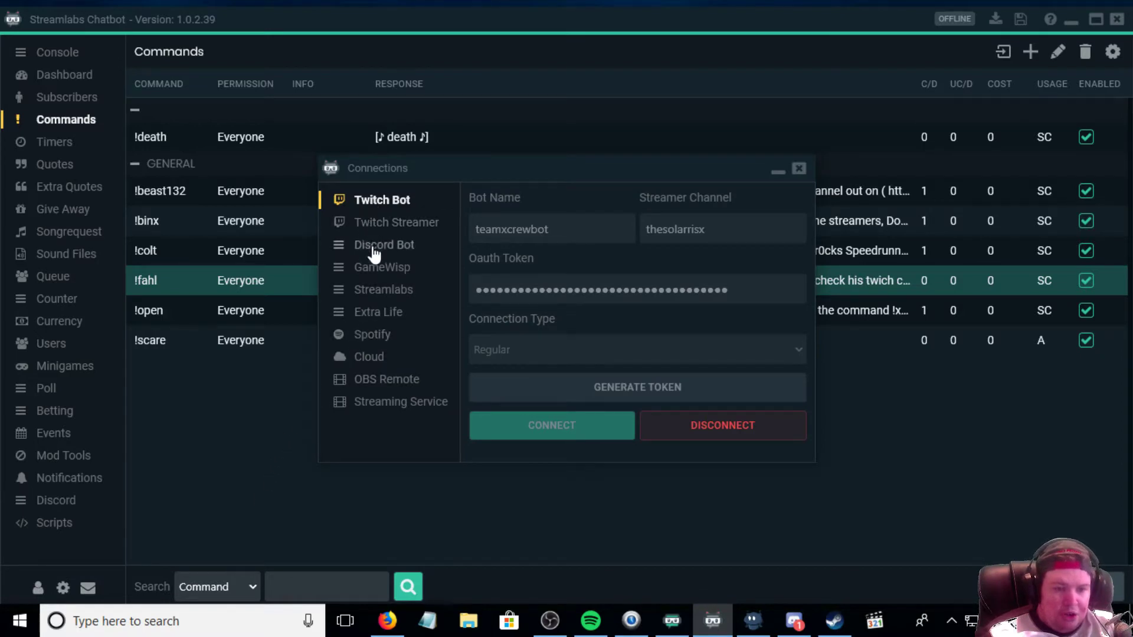
# Set the Cloud service folder to Desktop\StreamLabs Chat Bot Backup and save the settings.
pyautogui.click(371, 359)
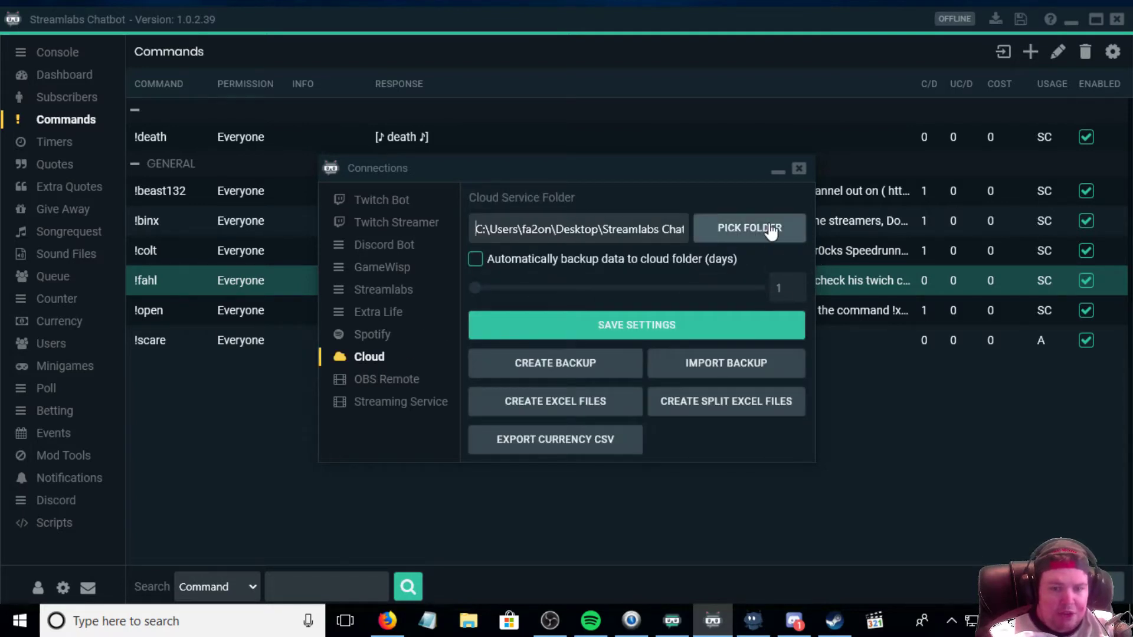
pyautogui.click(723, 229)
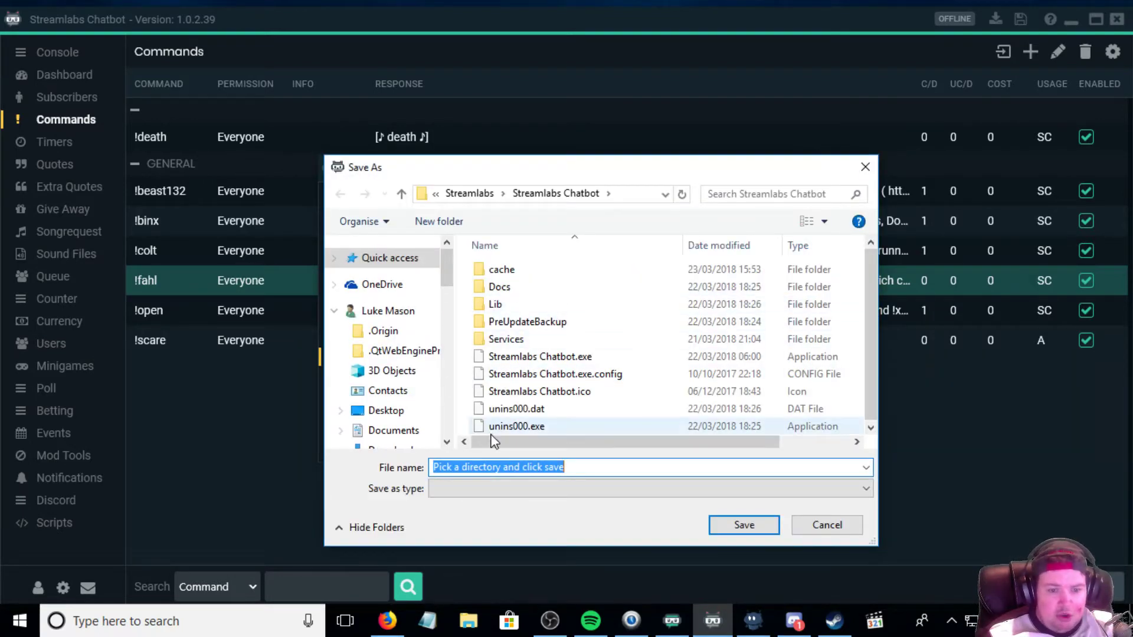
pyautogui.click(387, 411)
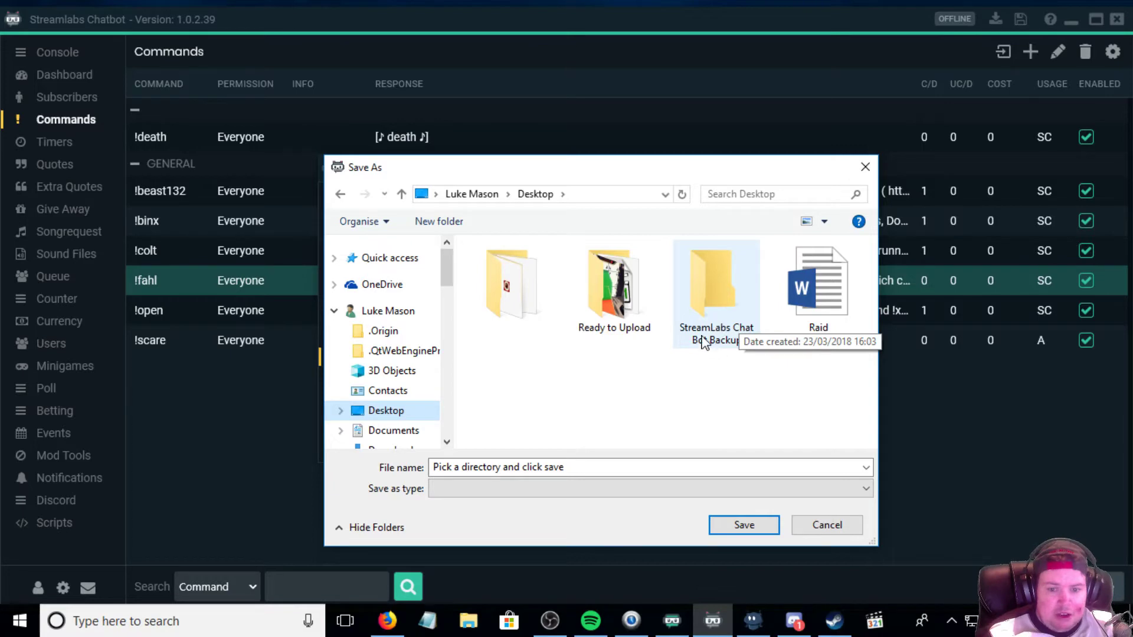
pyautogui.click(711, 340)
pyautogui.doubleClick(712, 340)
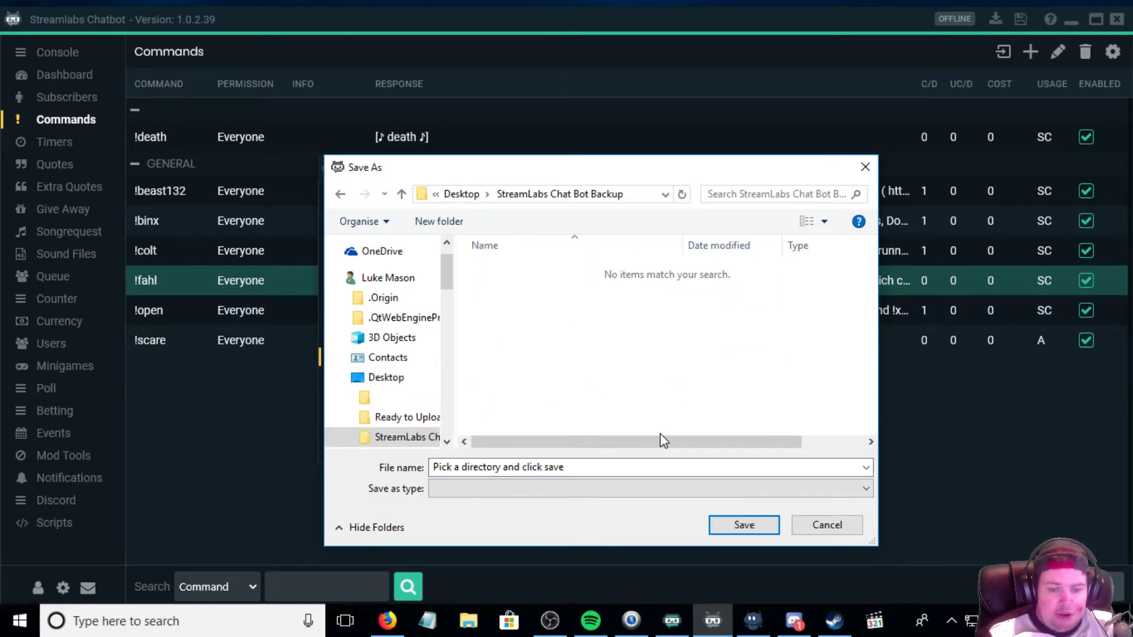
pyautogui.click(744, 524)
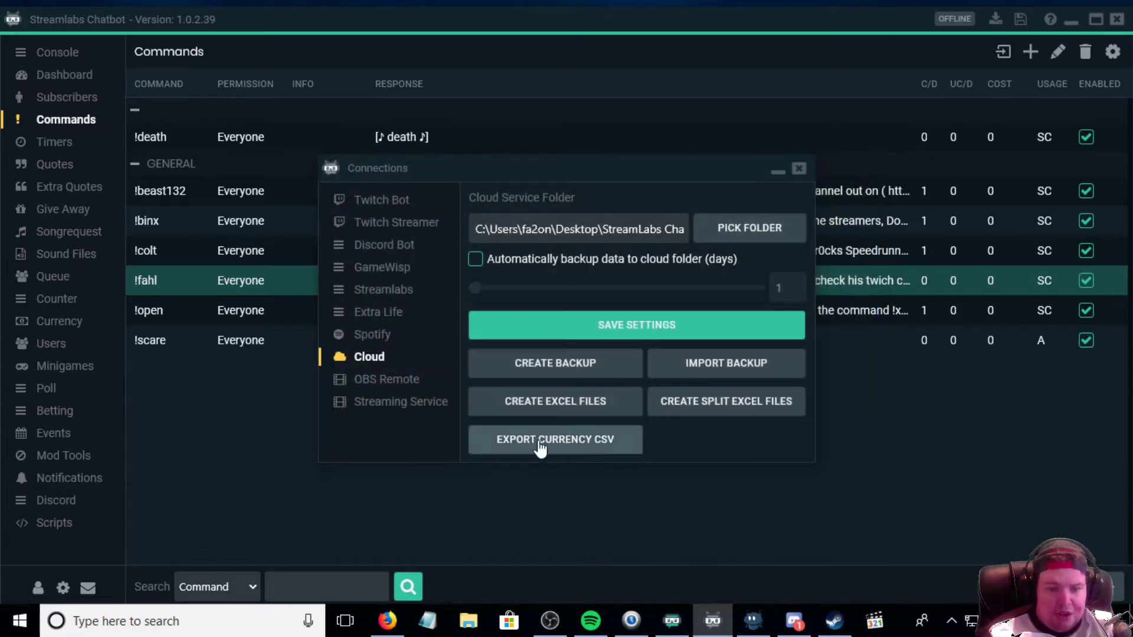
pyautogui.click(617, 333)
pyautogui.click(605, 341)
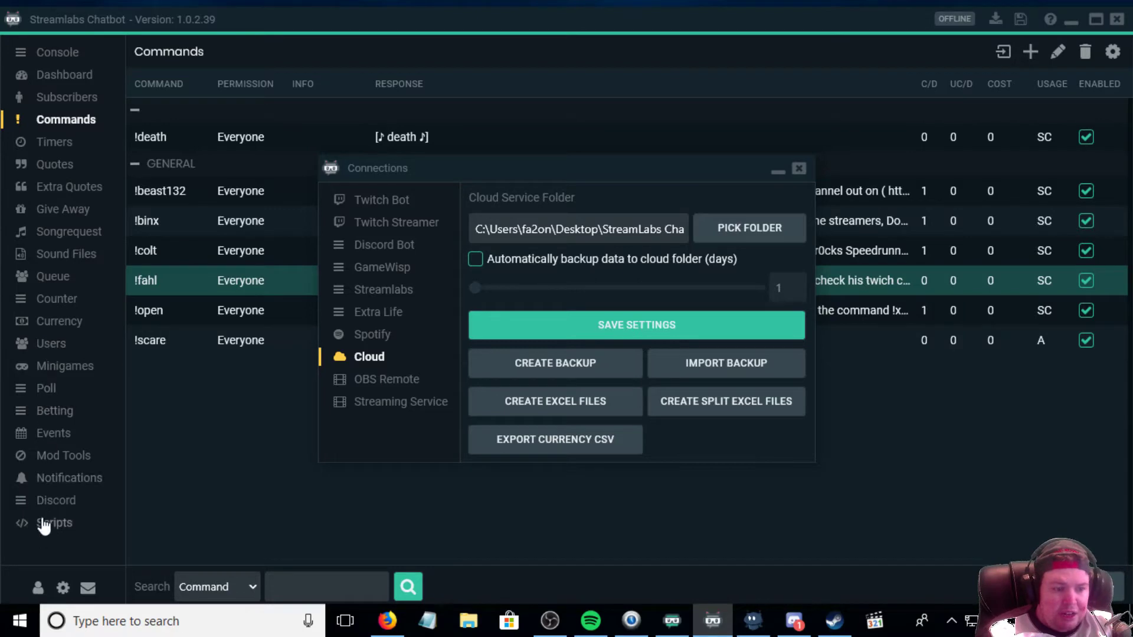
pyautogui.click(1070, 22)
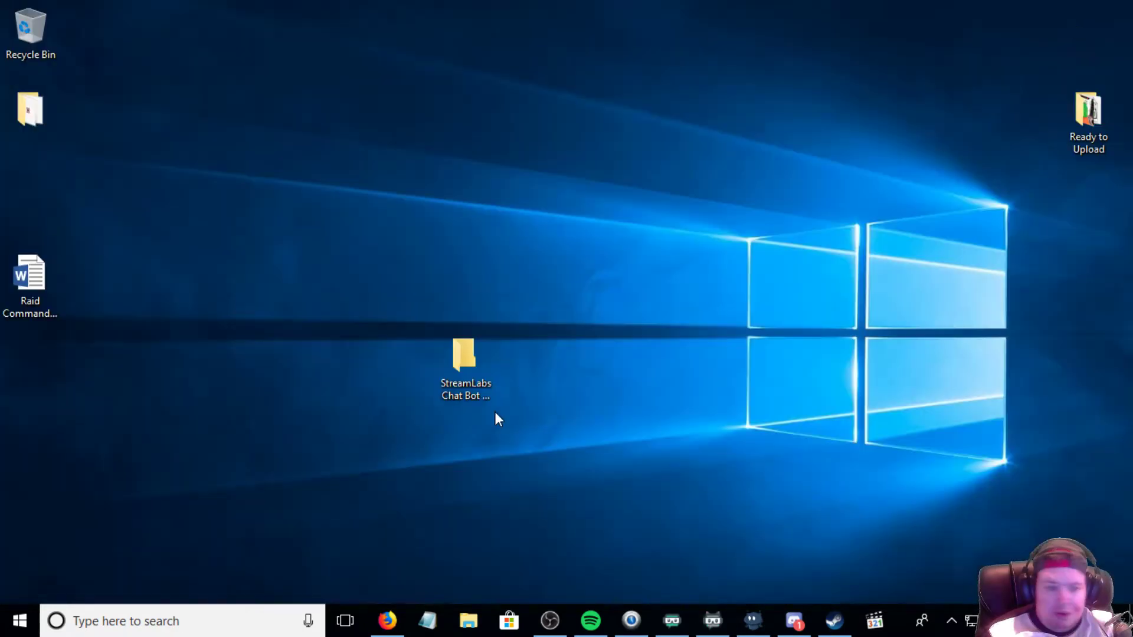
pyautogui.doubleClick(459, 383)
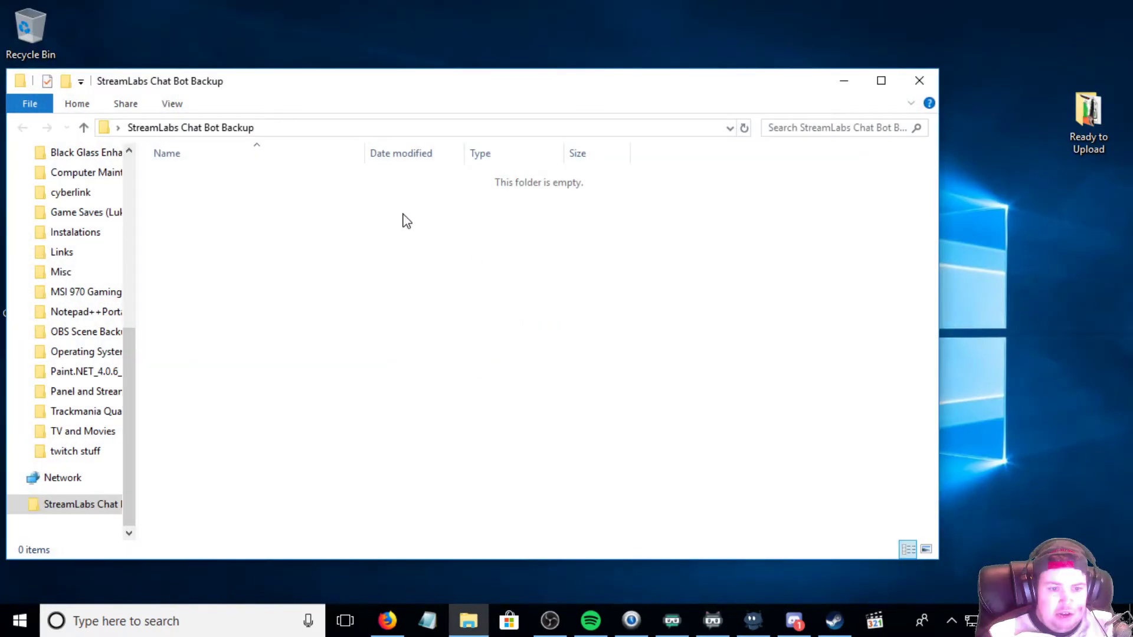
pyautogui.rightClick(712, 269)
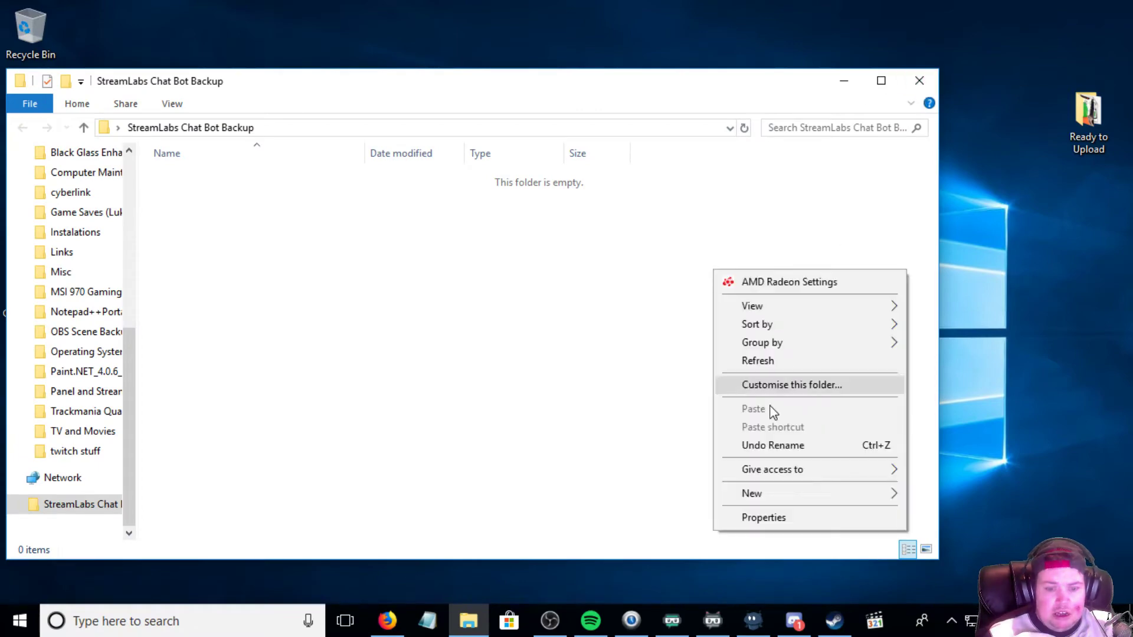
pyautogui.click(776, 358)
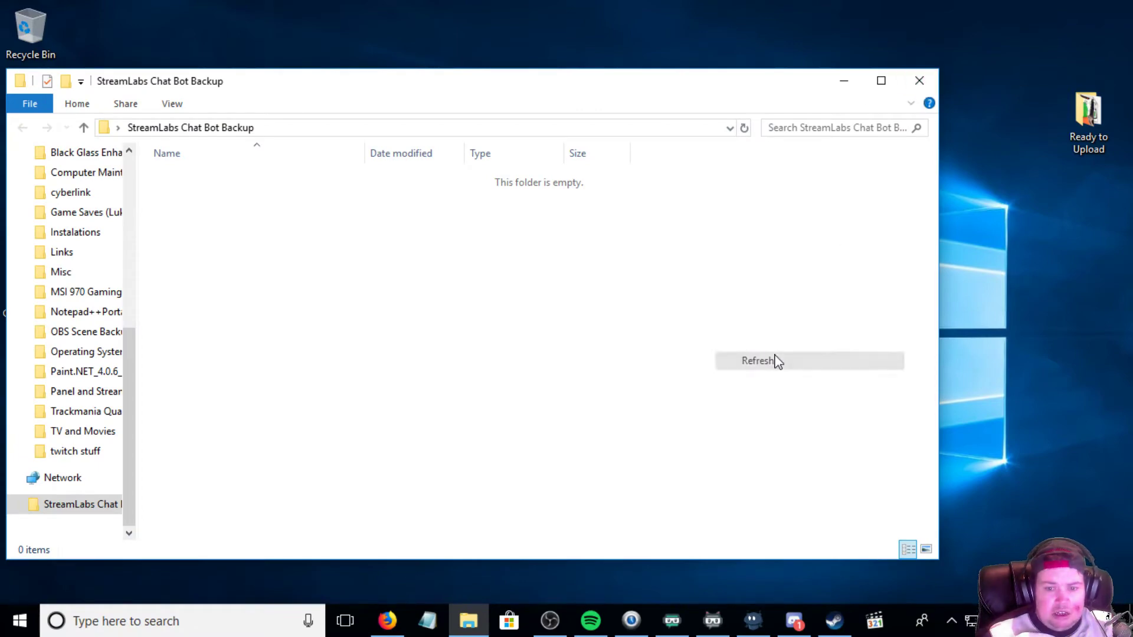
pyautogui.click(919, 81)
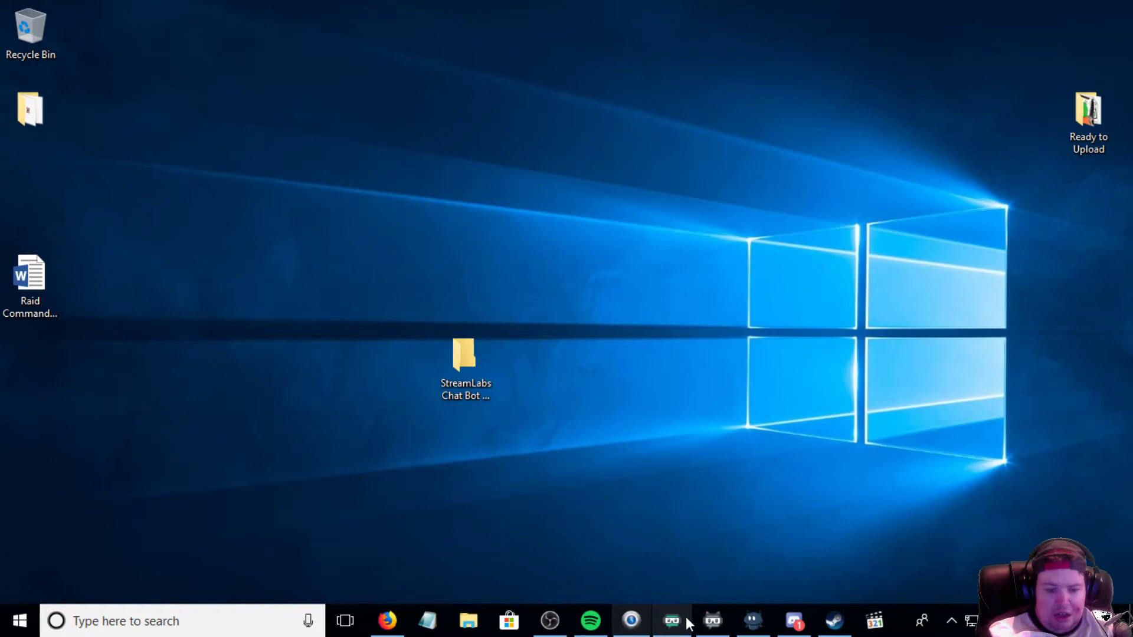
# Re-save the Cloud service folder setting, check the folder picker, and minimize the chatbot.
pyautogui.click(672, 620)
pyautogui.click(712, 623)
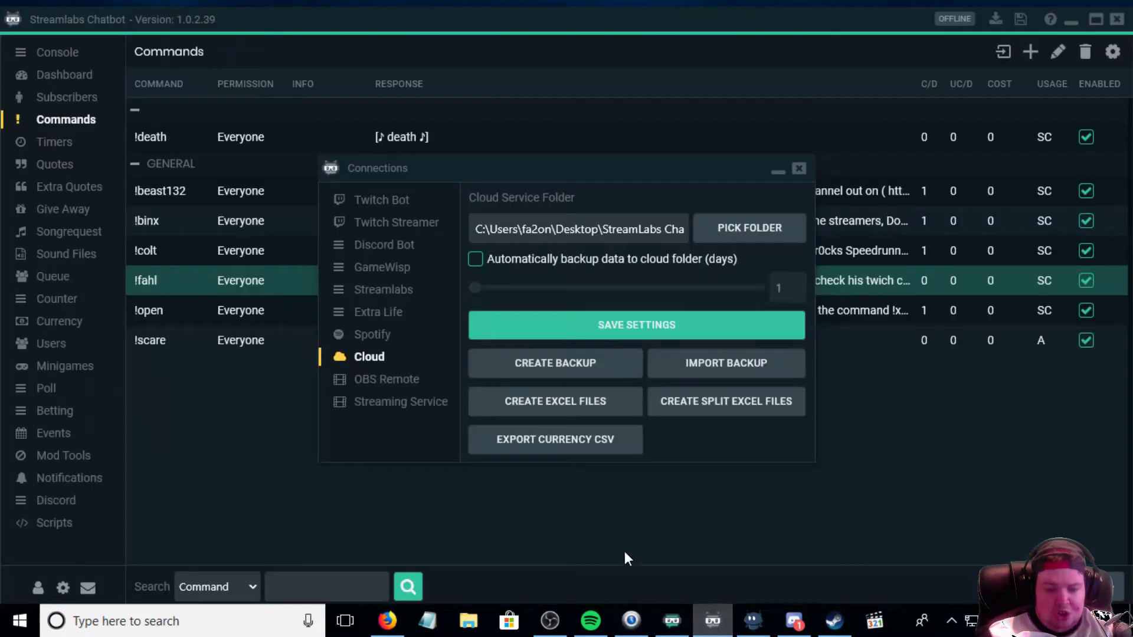
pyautogui.click(612, 323)
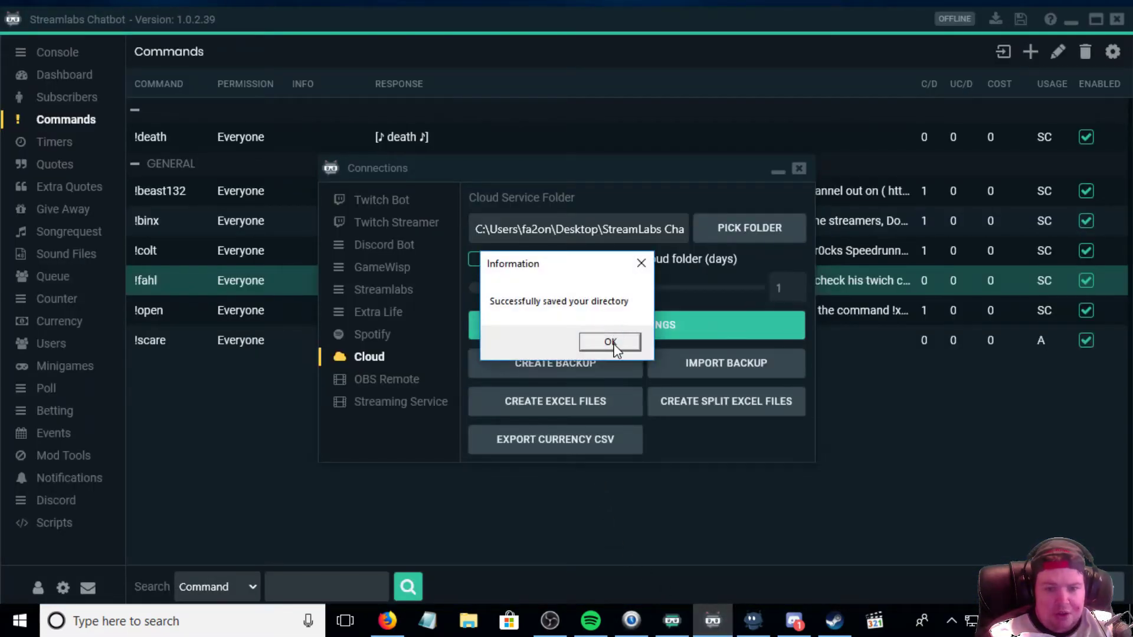
pyautogui.click(611, 343)
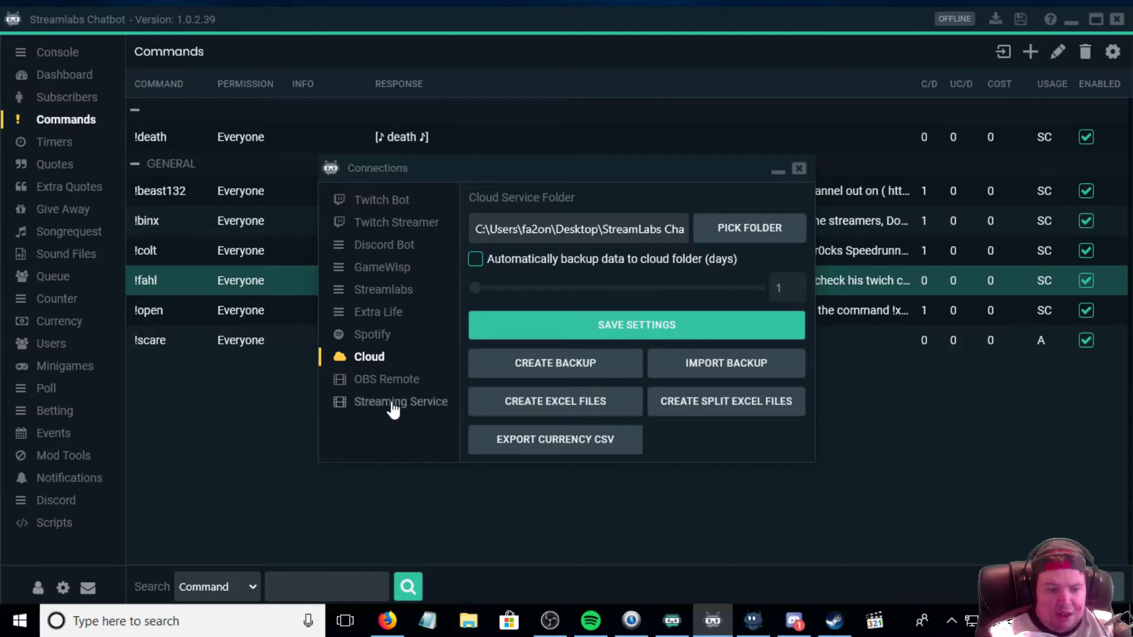
pyautogui.click(719, 230)
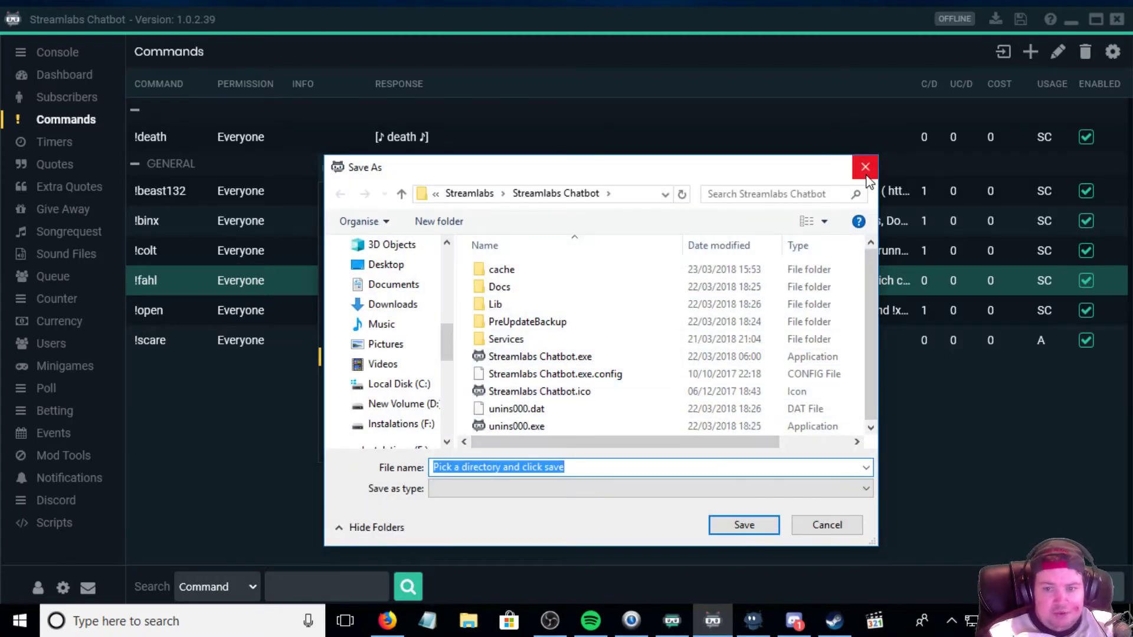
pyautogui.click(865, 167)
pyautogui.click(1071, 21)
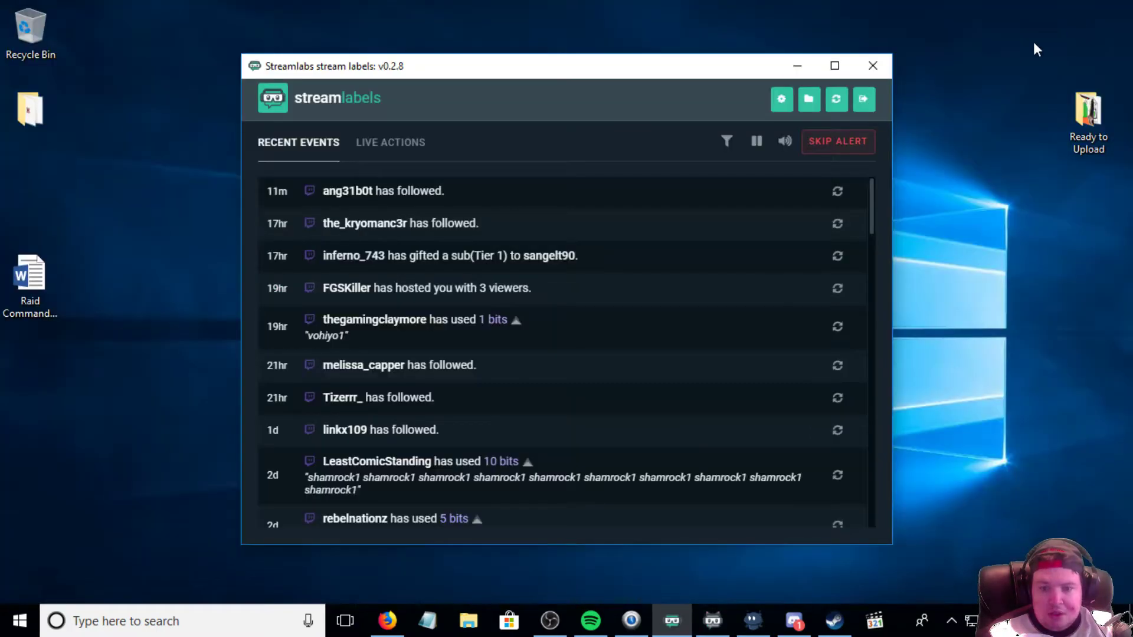
# Verify Queue.xlsx is in the backup folder, then return to the chatbot's Cloud settings.
pyautogui.moveTo(614, 73); pyautogui.dragTo(574, 415)
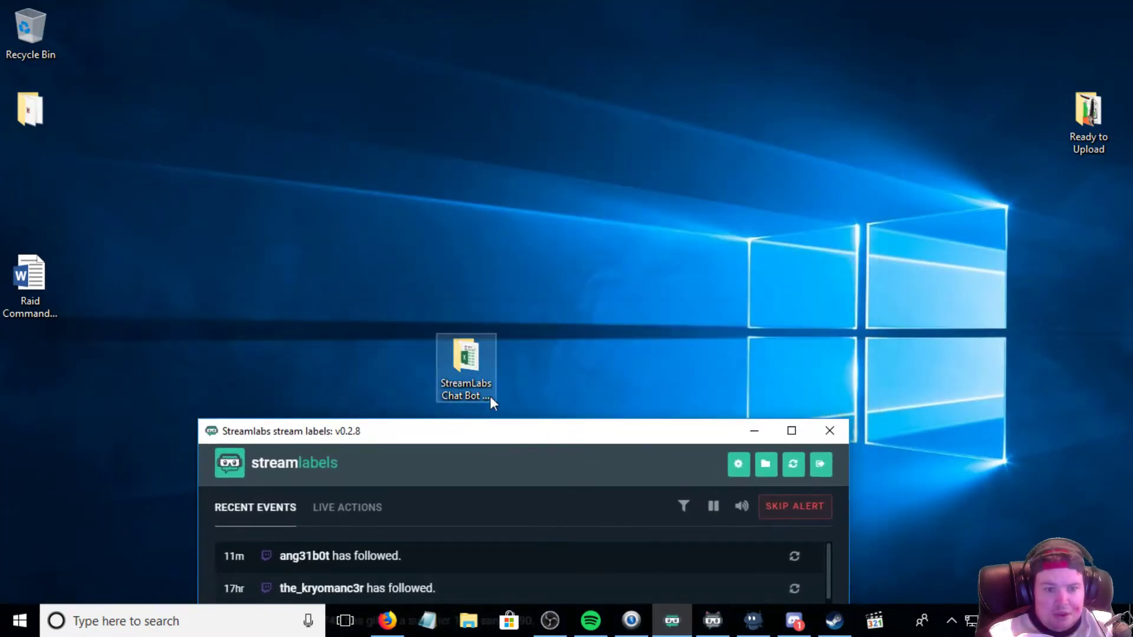
pyautogui.doubleClick(459, 363)
pyautogui.click(174, 182)
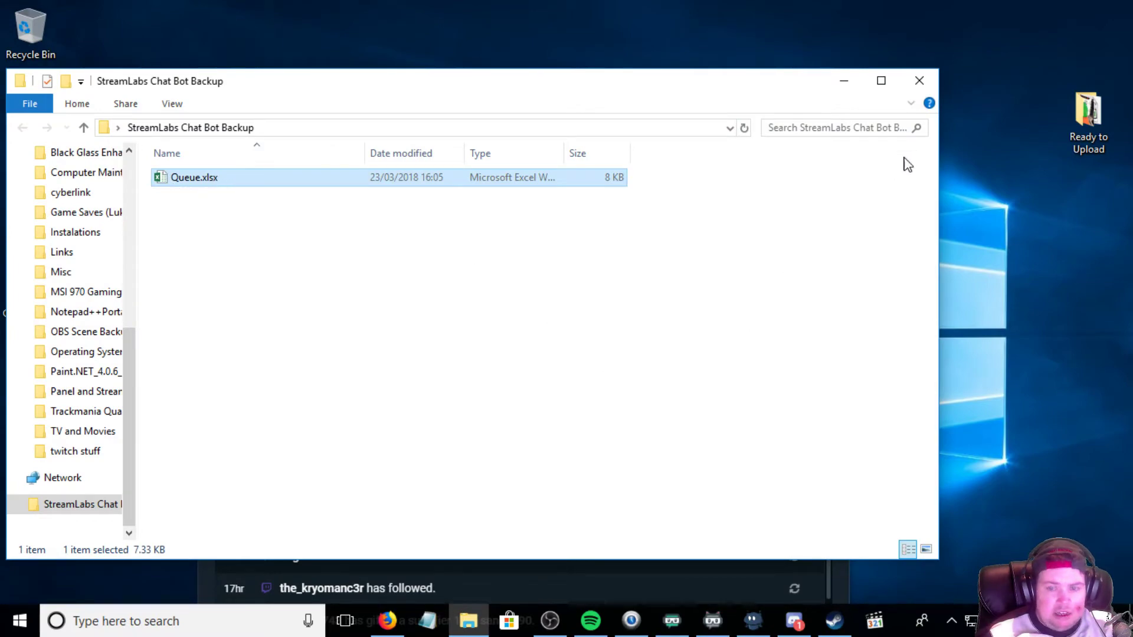
pyautogui.click(918, 81)
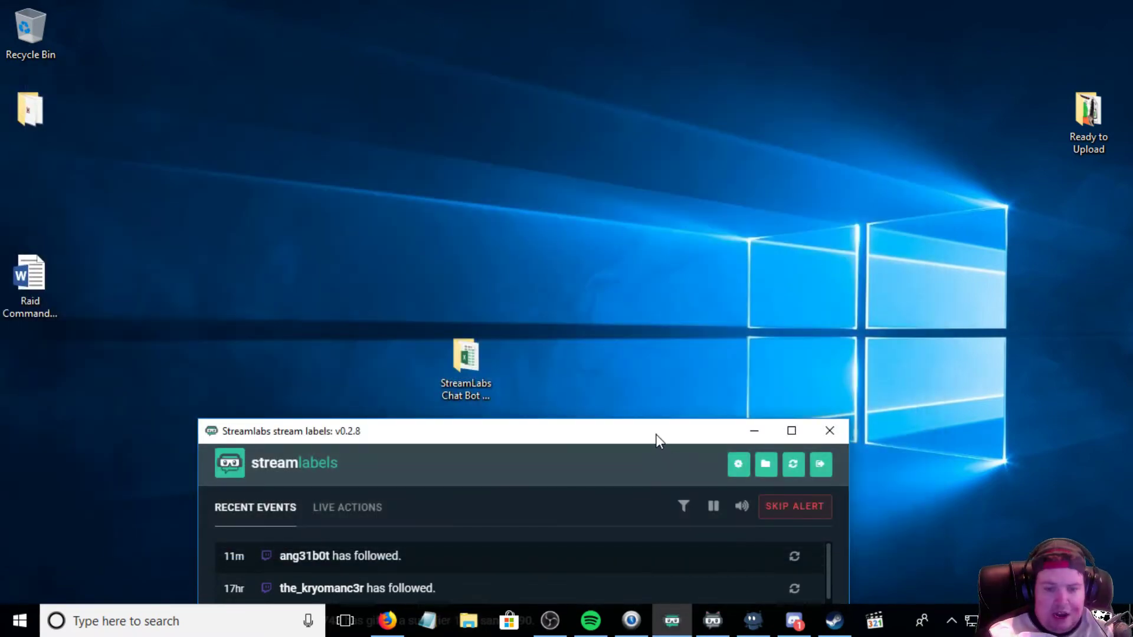
pyautogui.doubleClick(659, 439)
pyautogui.click(715, 620)
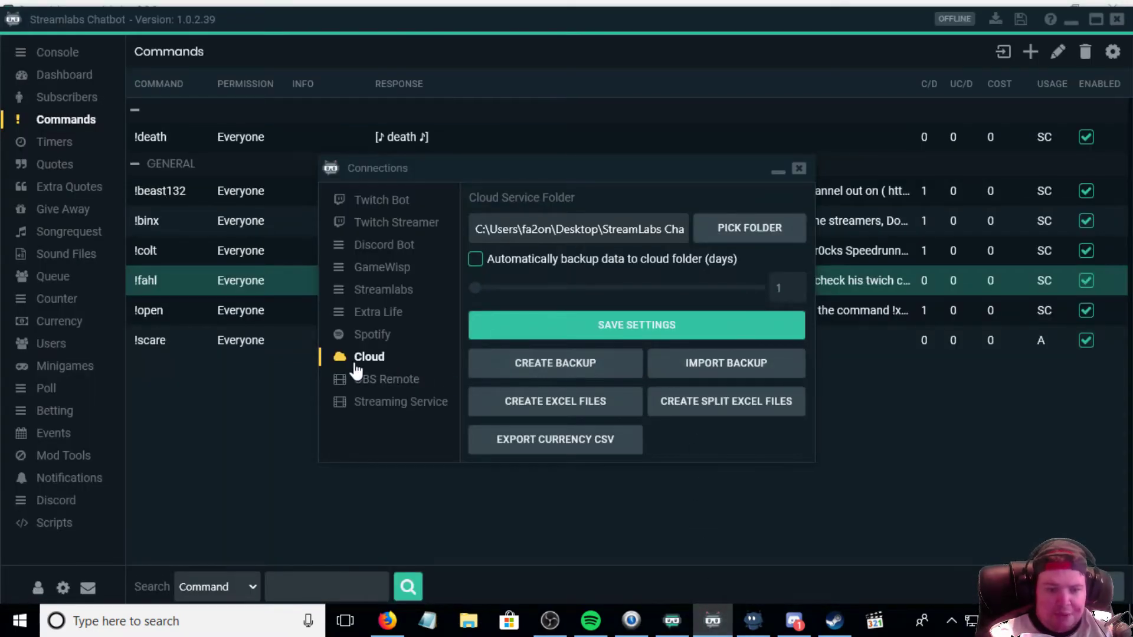
# Create a Cloud backup of the chatbot data and acknowledge the 'backup created' message.
pyautogui.click(536, 370)
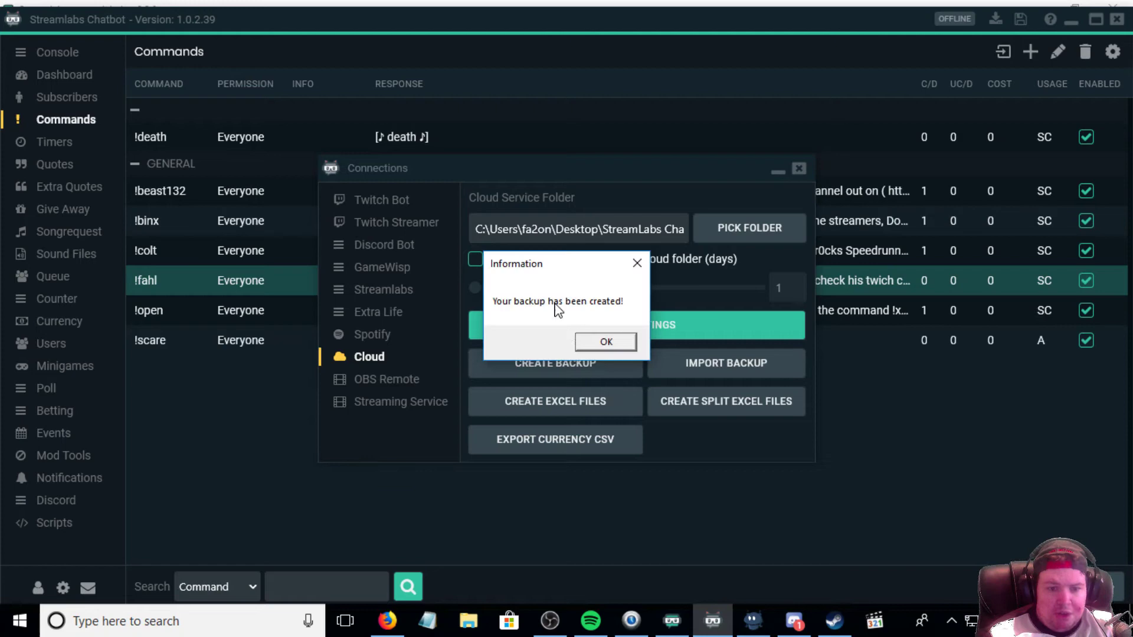
pyautogui.click(606, 344)
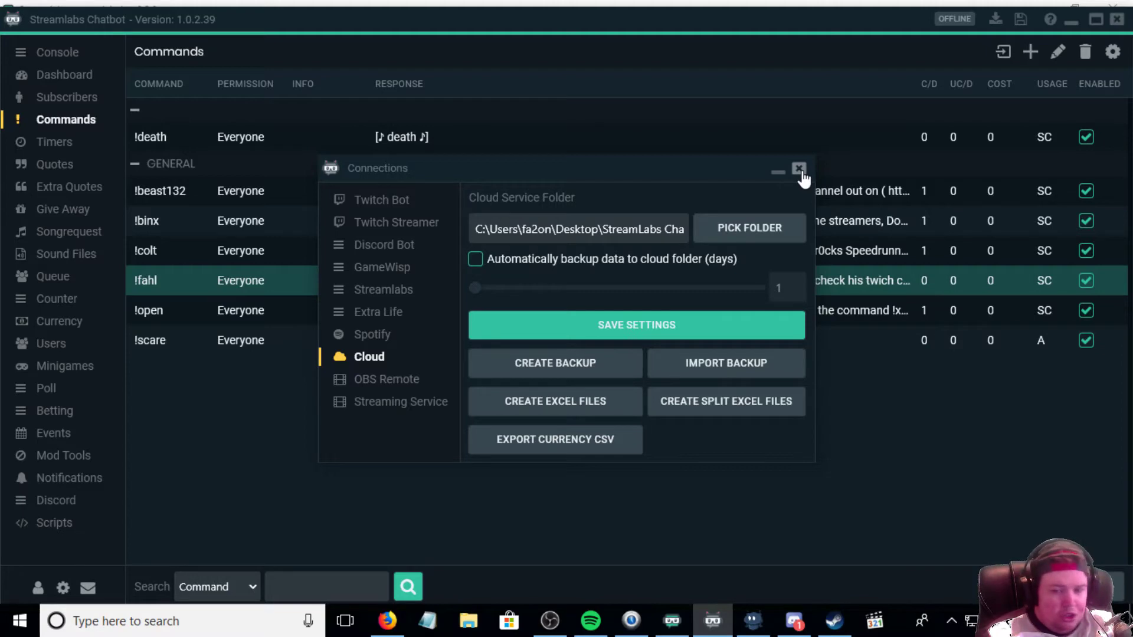
# Search Google for 'mediafire' in a new Firefox tab and open the MediaFire homepage.
pyautogui.click(387, 619)
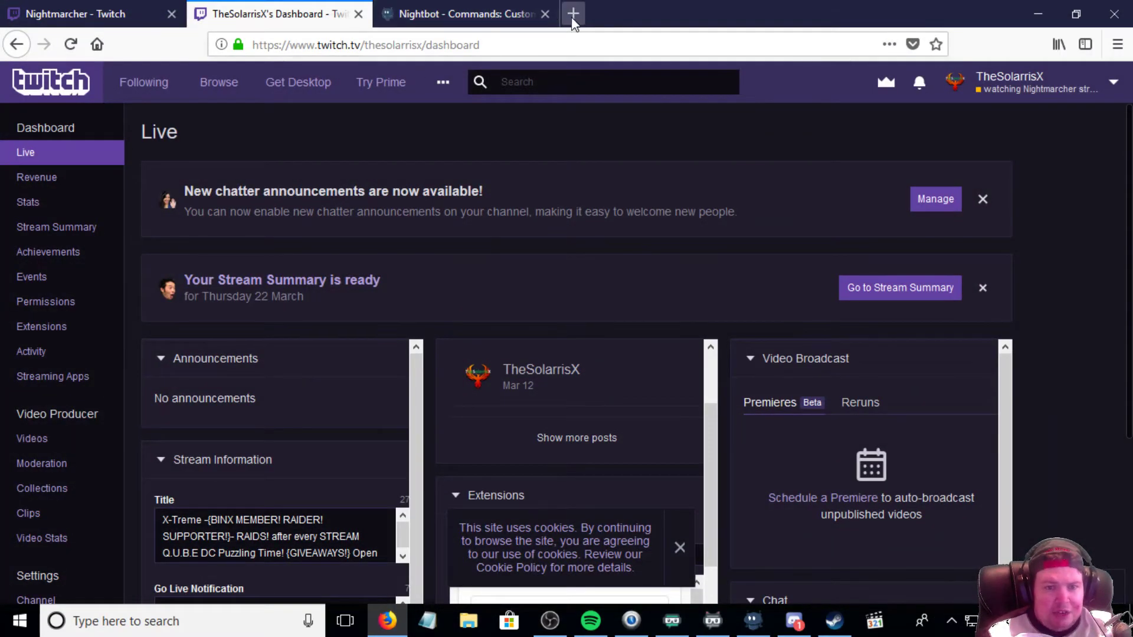
pyautogui.click(572, 13)
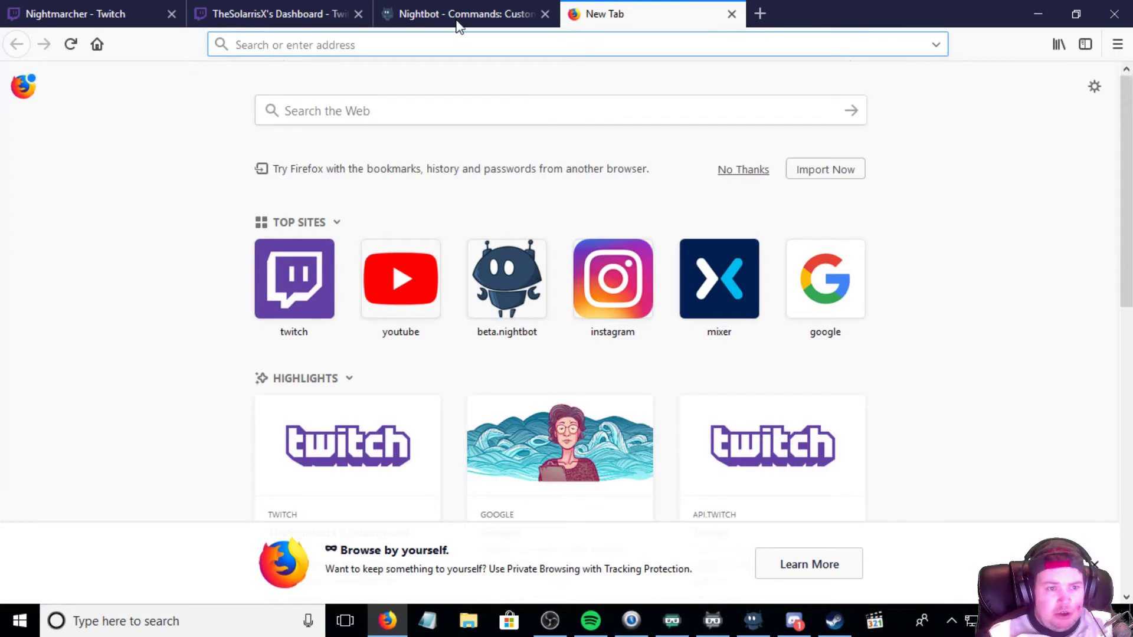
pyautogui.click(97, 45)
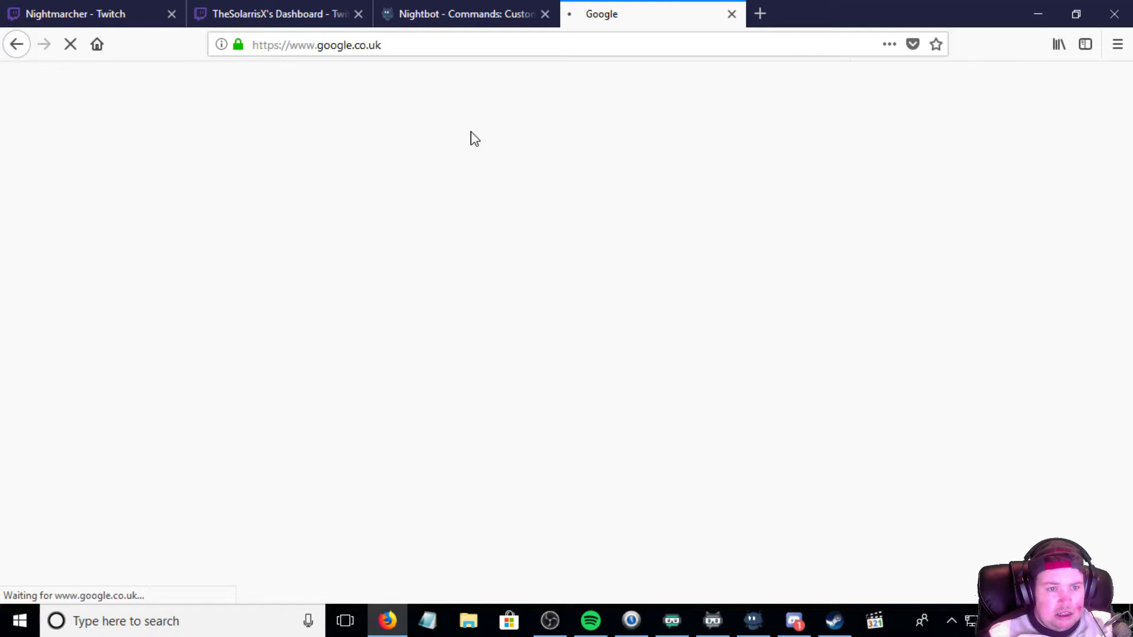
pyautogui.write('m')
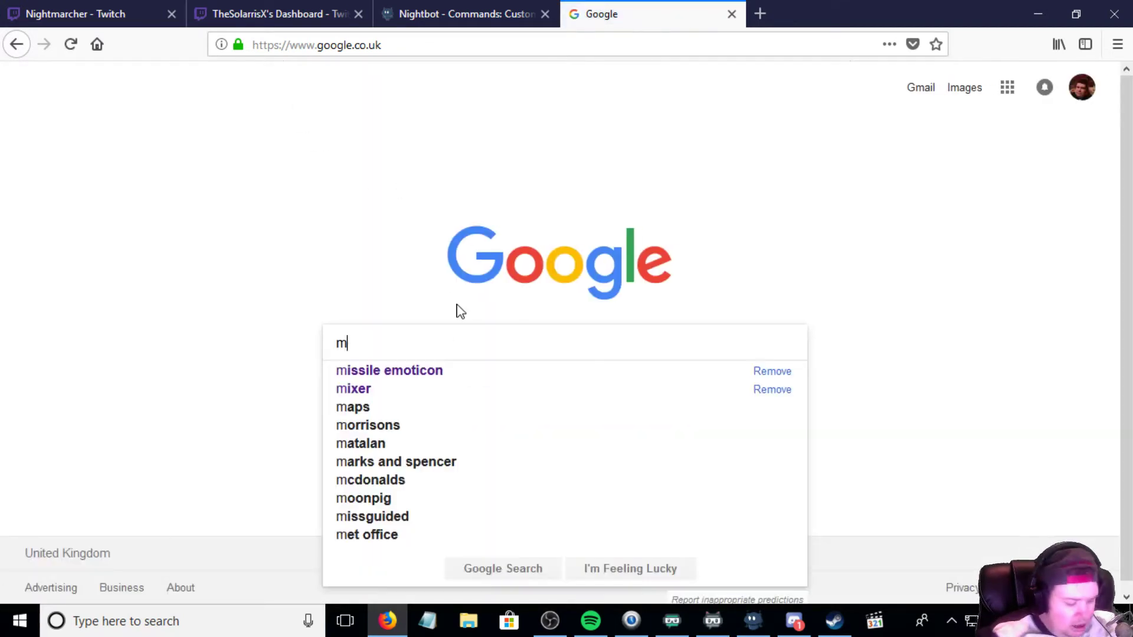
pyautogui.write('edi')
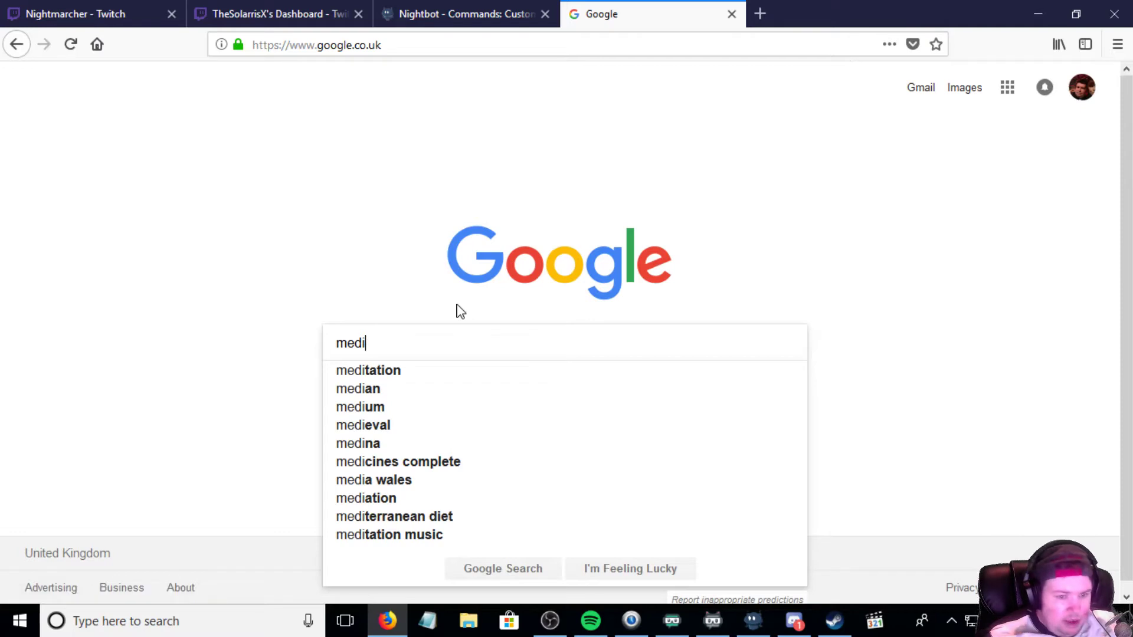
pyautogui.write('afi')
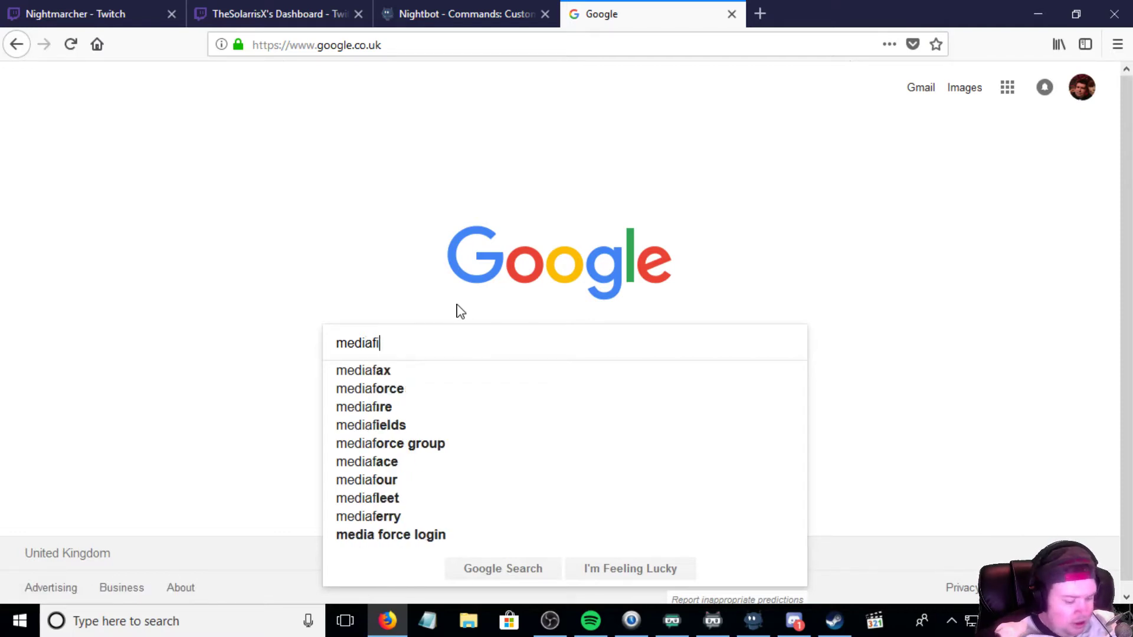
pyautogui.write('re')
pyautogui.press('Return')
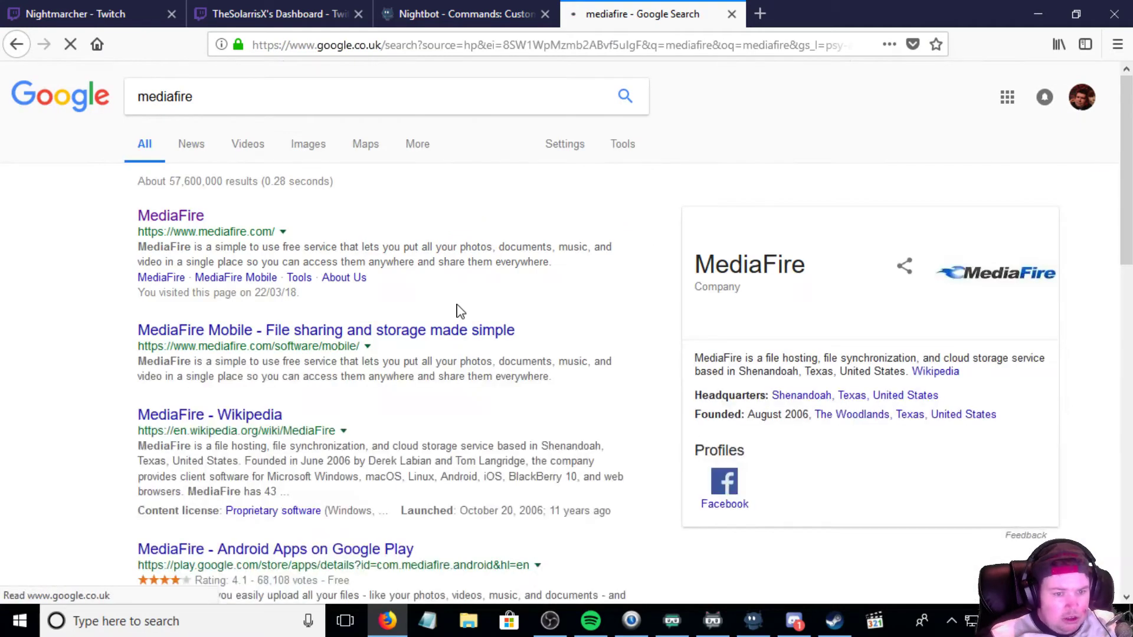
pyautogui.click(187, 216)
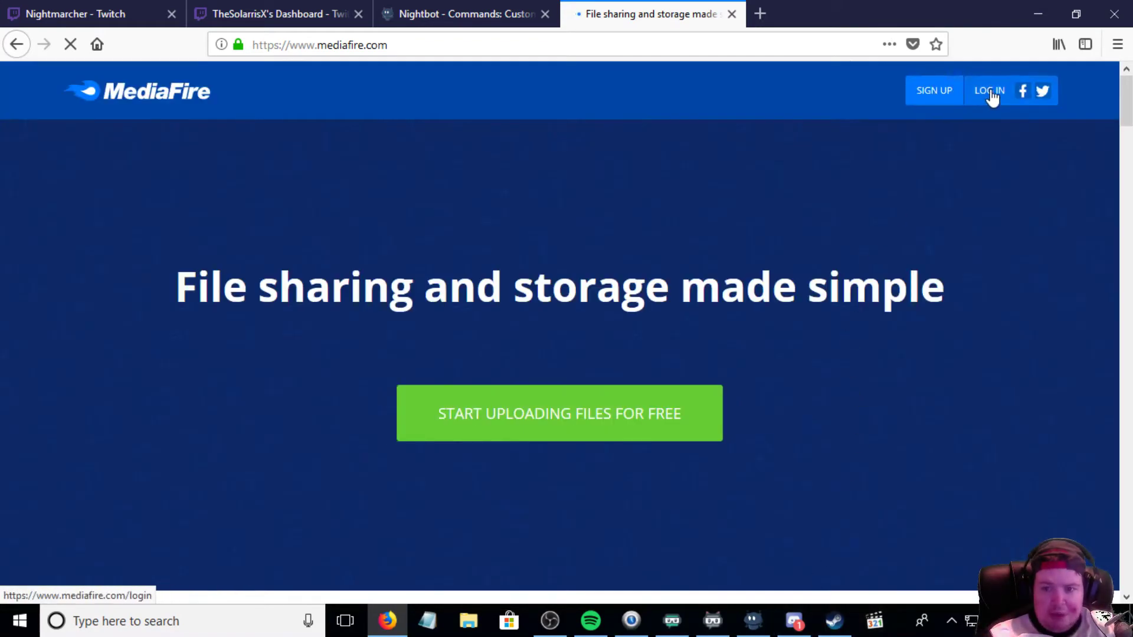
# Log in to MediaFire with Facebook and choose Upload from computer.
pyautogui.click(977, 94)
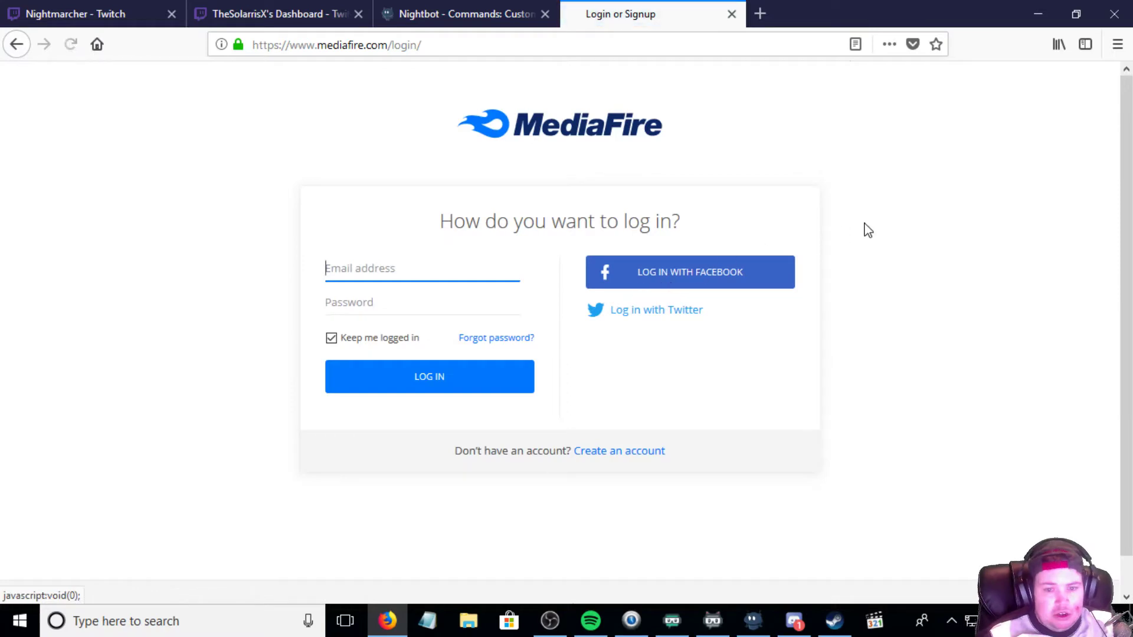
pyautogui.click(679, 274)
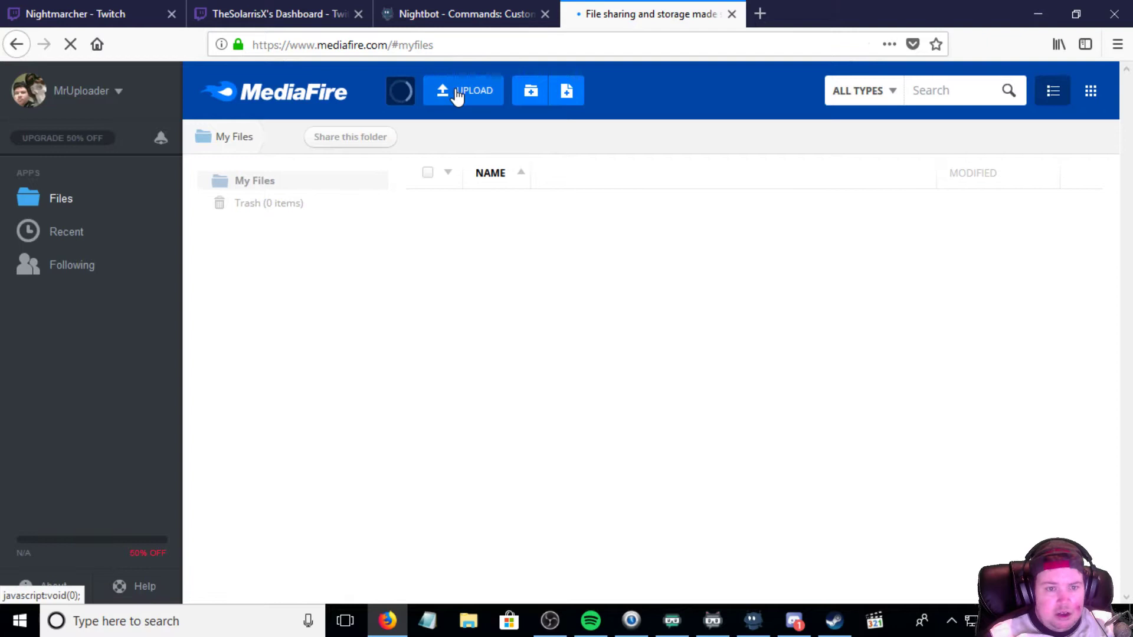
pyautogui.click(457, 94)
pyautogui.click(483, 137)
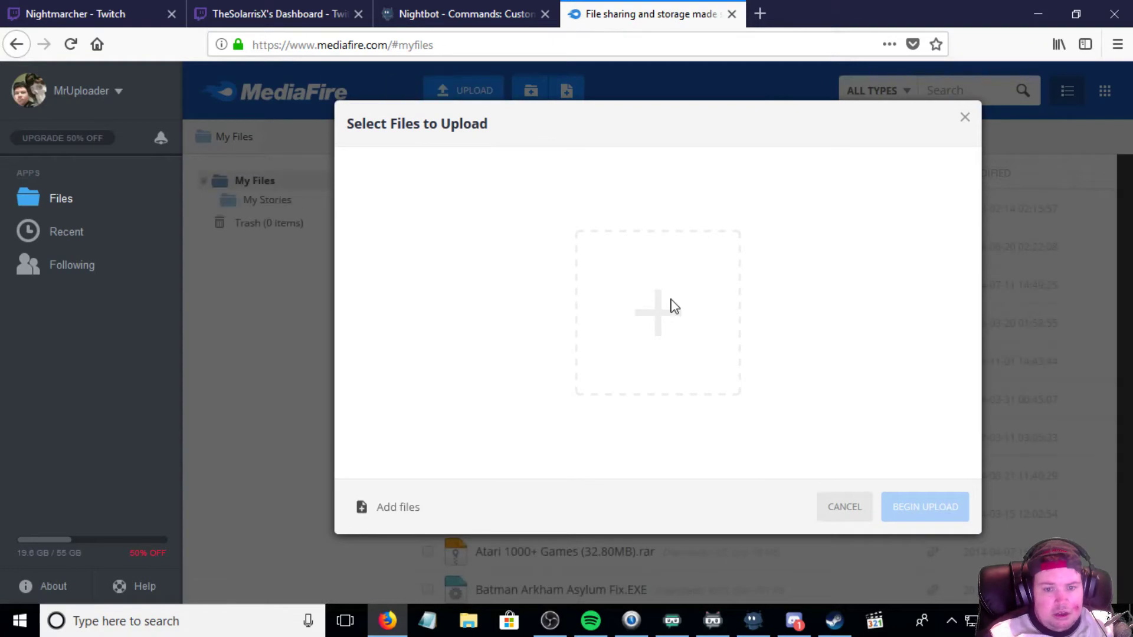
# In the Desktop backup folder, rename 23-03-2018.abbv2 to 'StreamLabs Chatbot Backup.abbv2'.
pyautogui.click(669, 306)
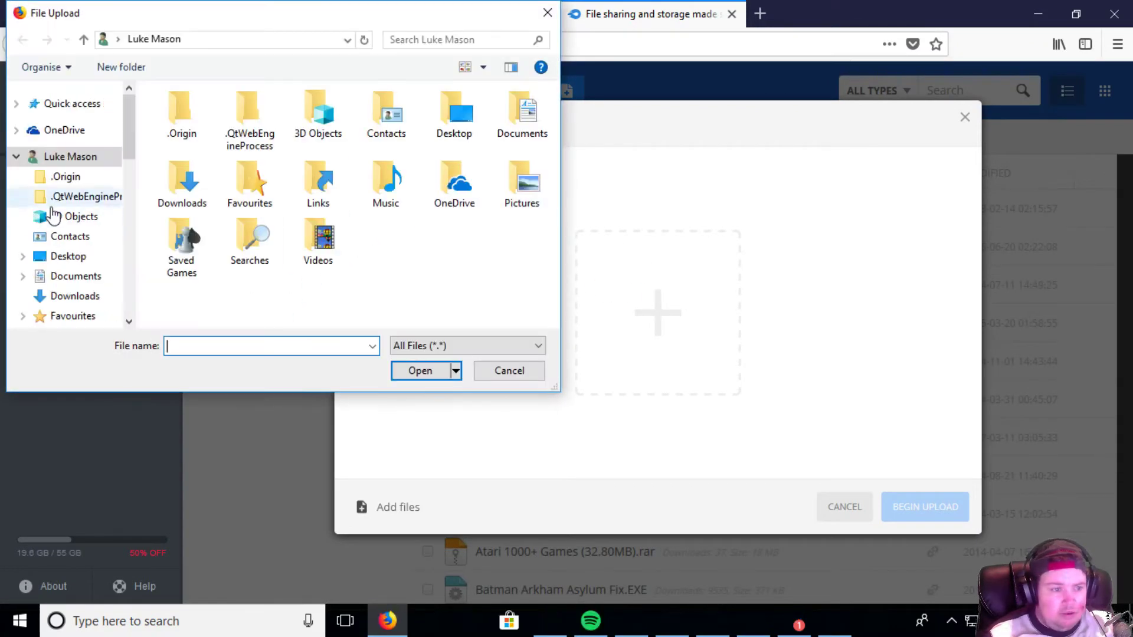
pyautogui.click(74, 260)
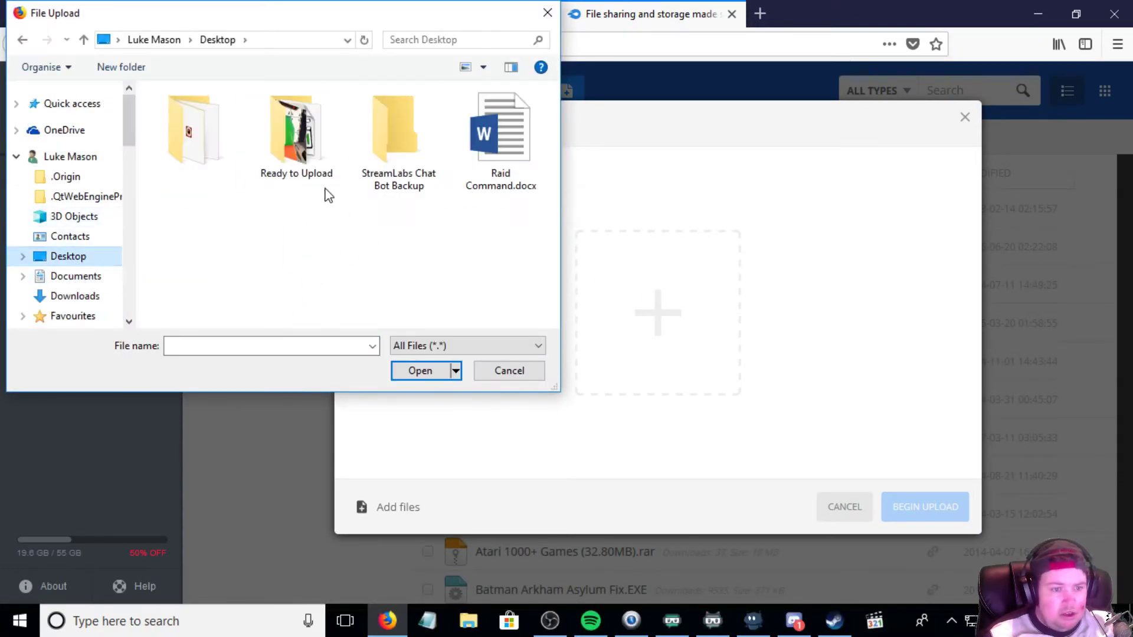
pyautogui.doubleClick(391, 155)
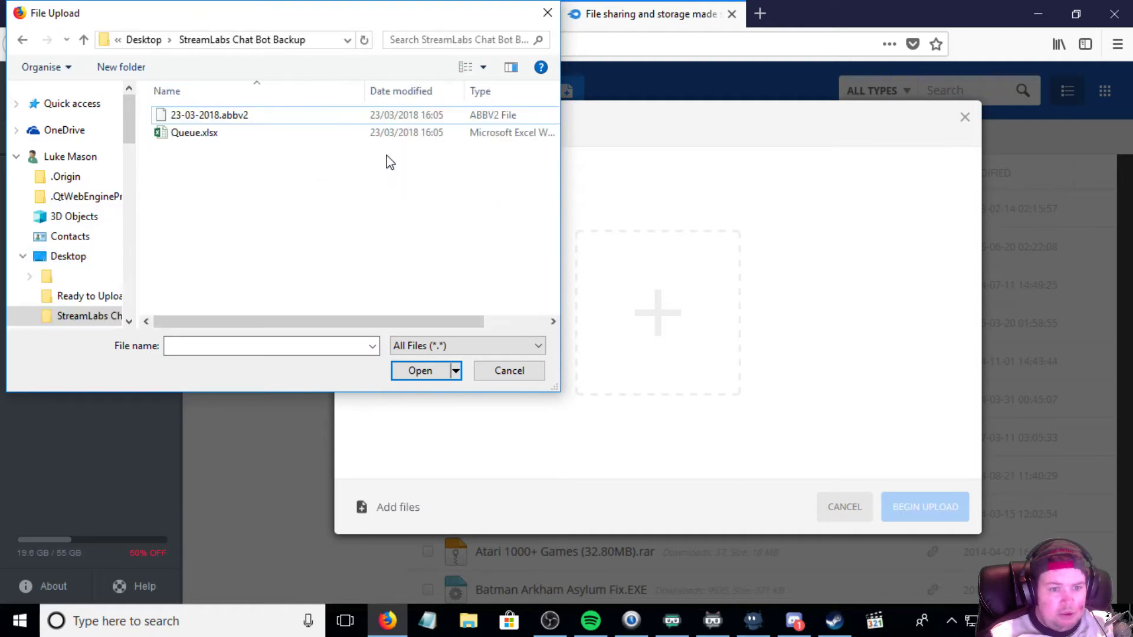
pyautogui.click(203, 121)
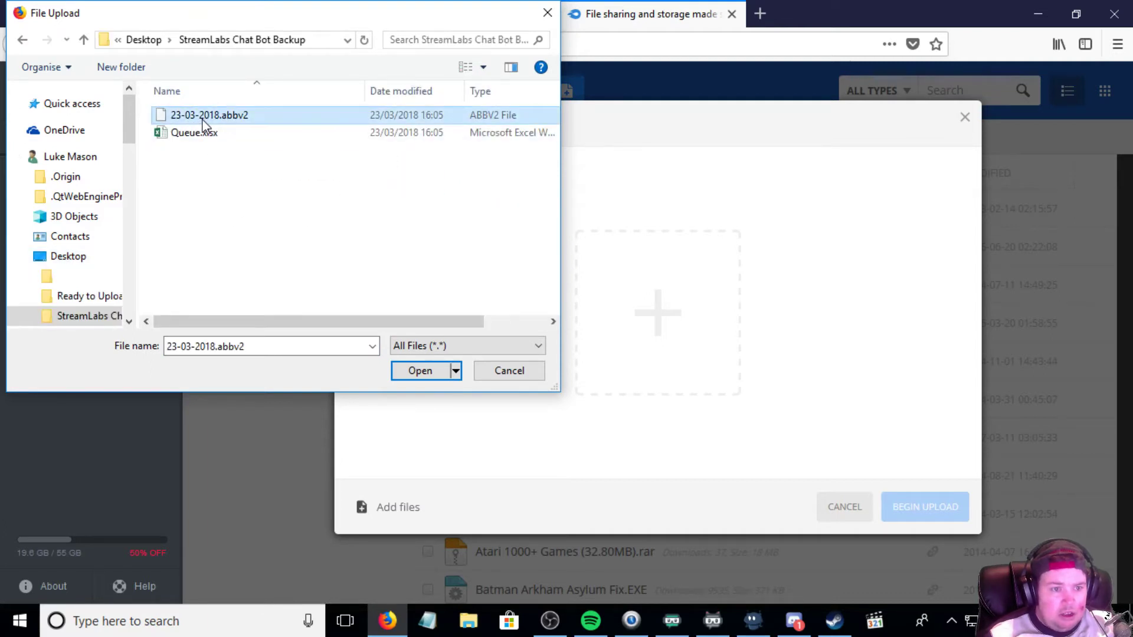
pyautogui.click(213, 118)
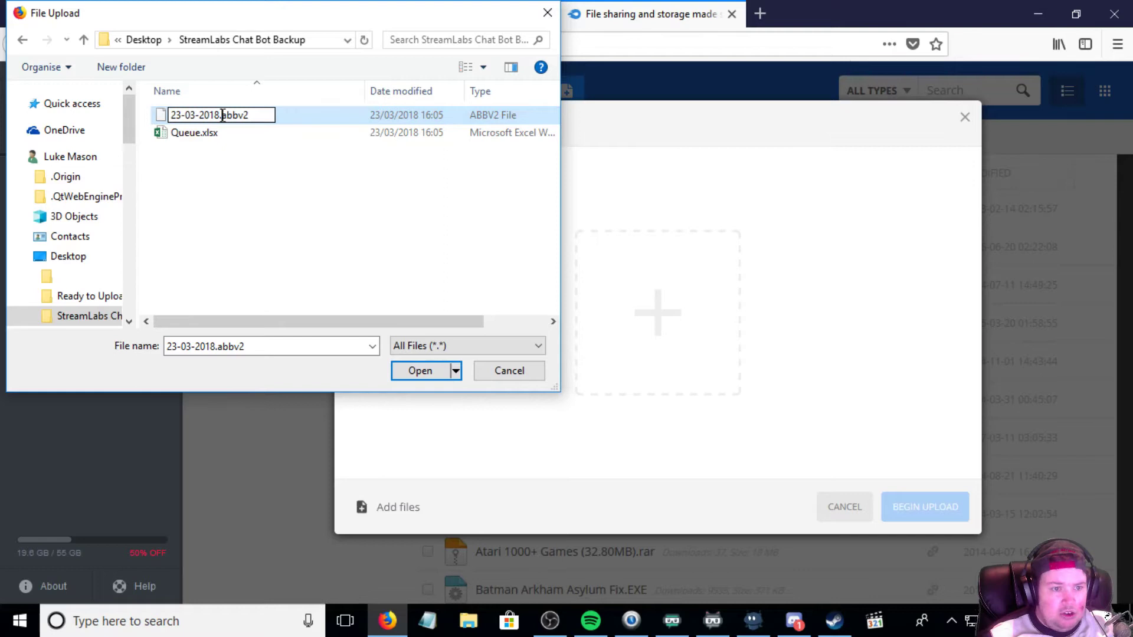
pyautogui.moveTo(220, 115); pyautogui.dragTo(150, 118)
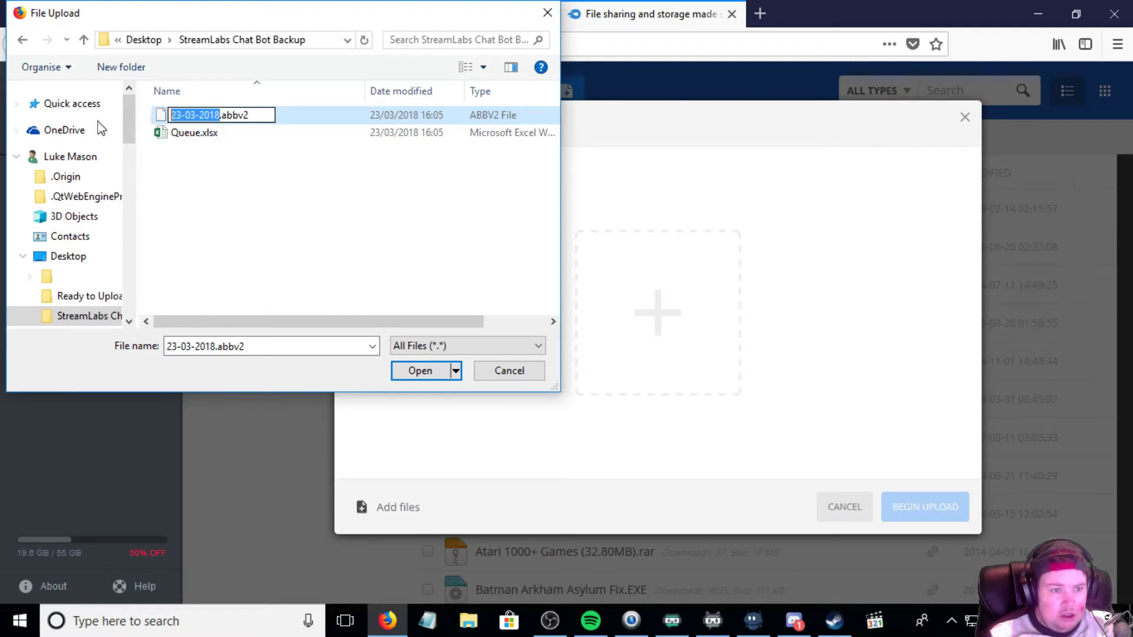
pyautogui.write('Str')
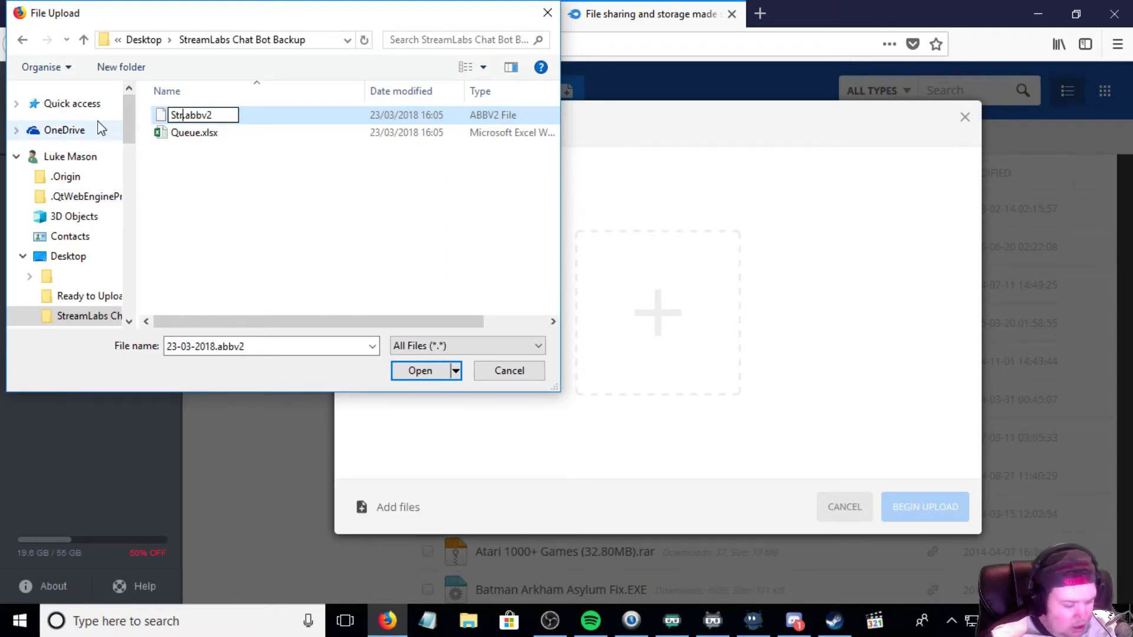
pyautogui.write('eam')
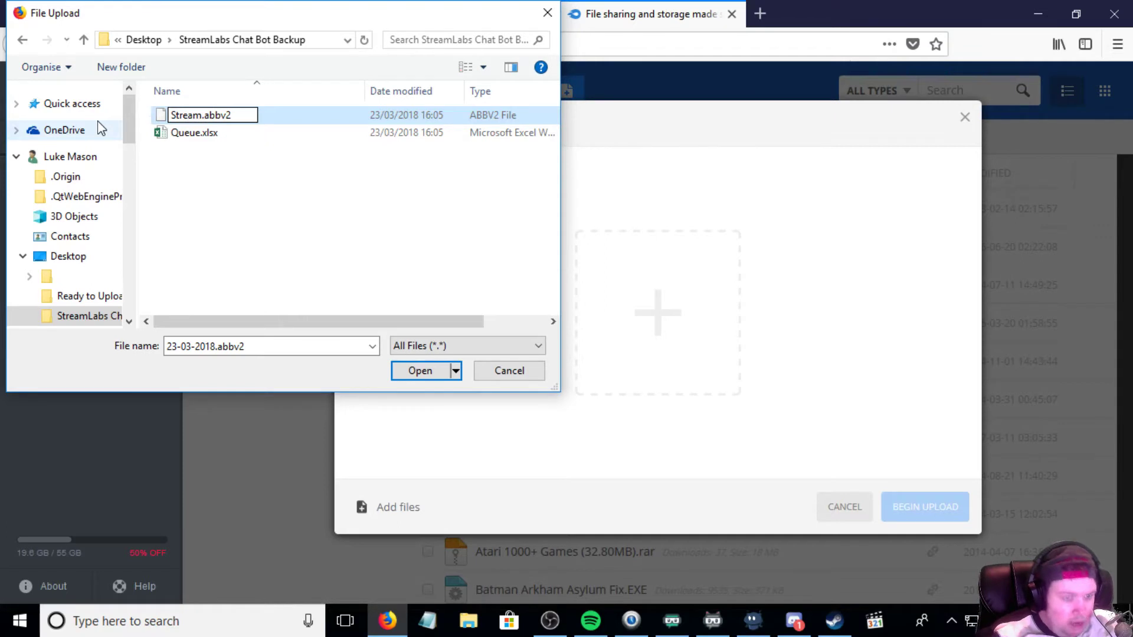
pyautogui.write('La')
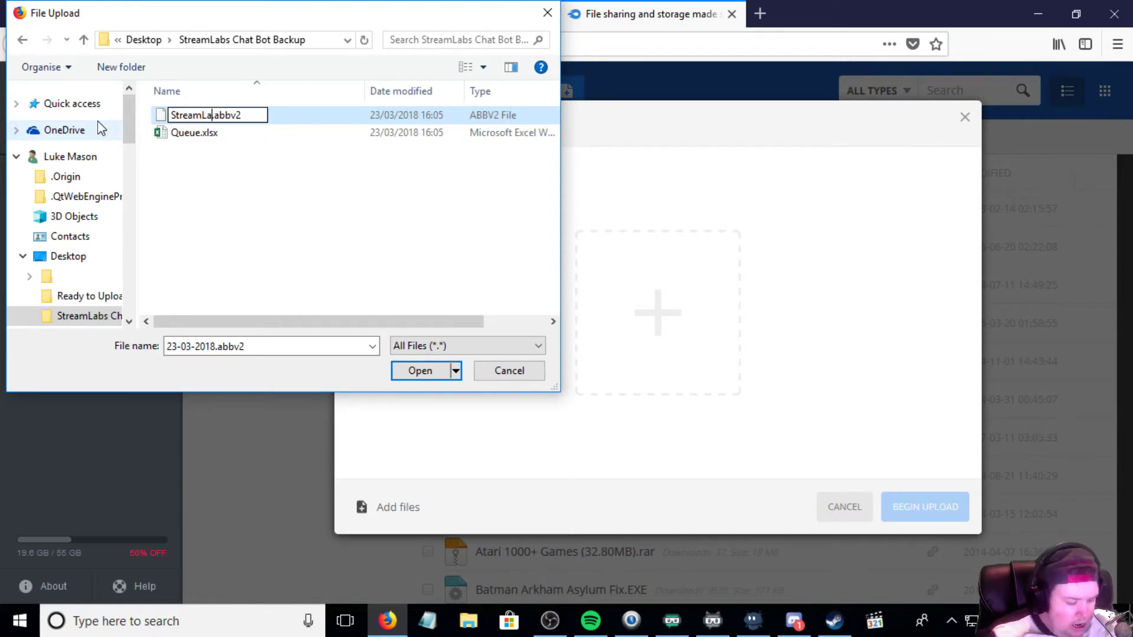
pyautogui.write('bs ')
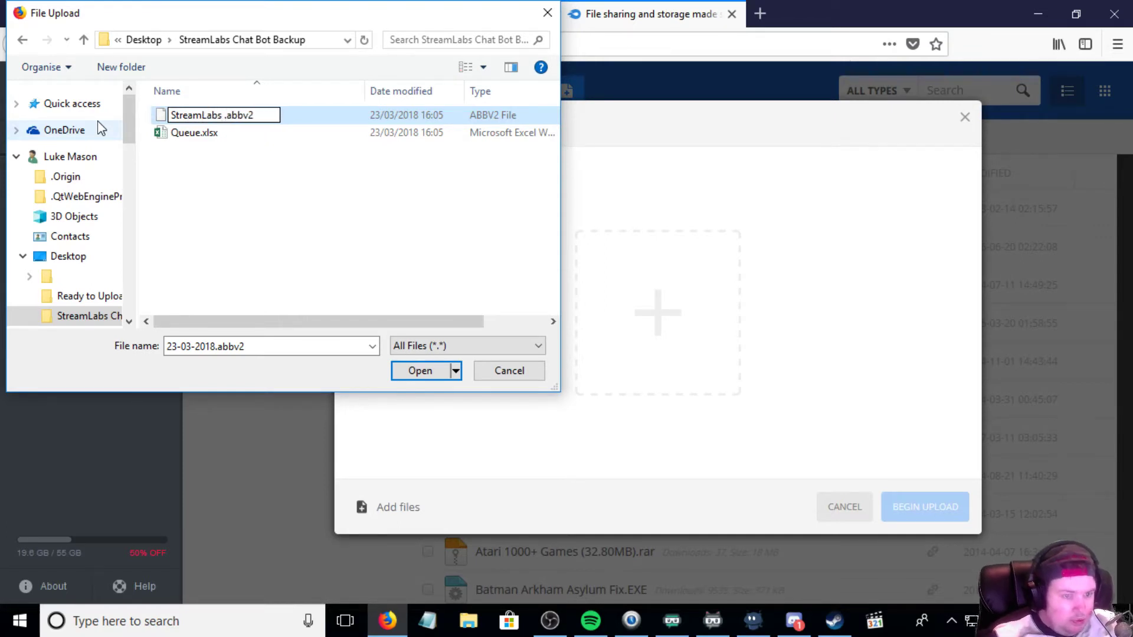
pyautogui.write('Ch')
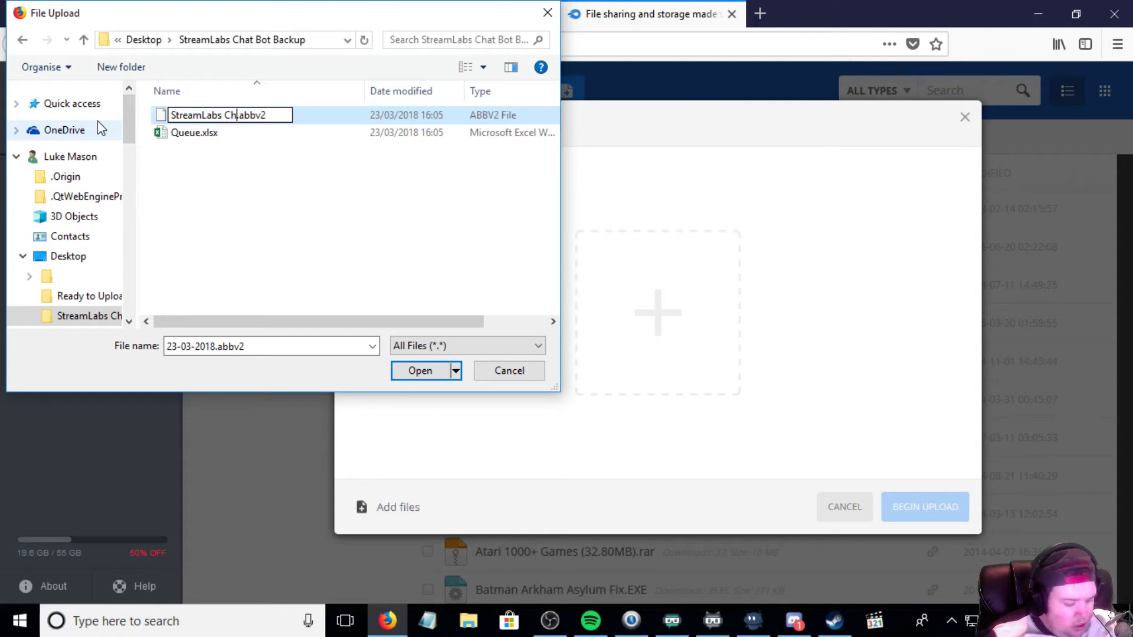
pyautogui.write('atbot')
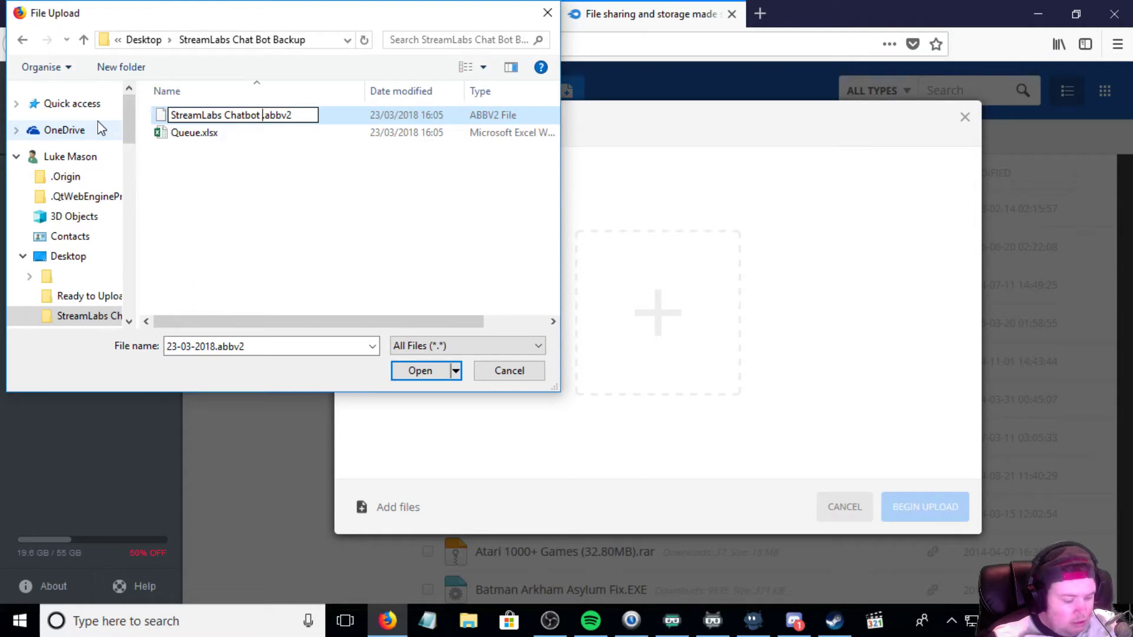
pyautogui.write(' Ba')
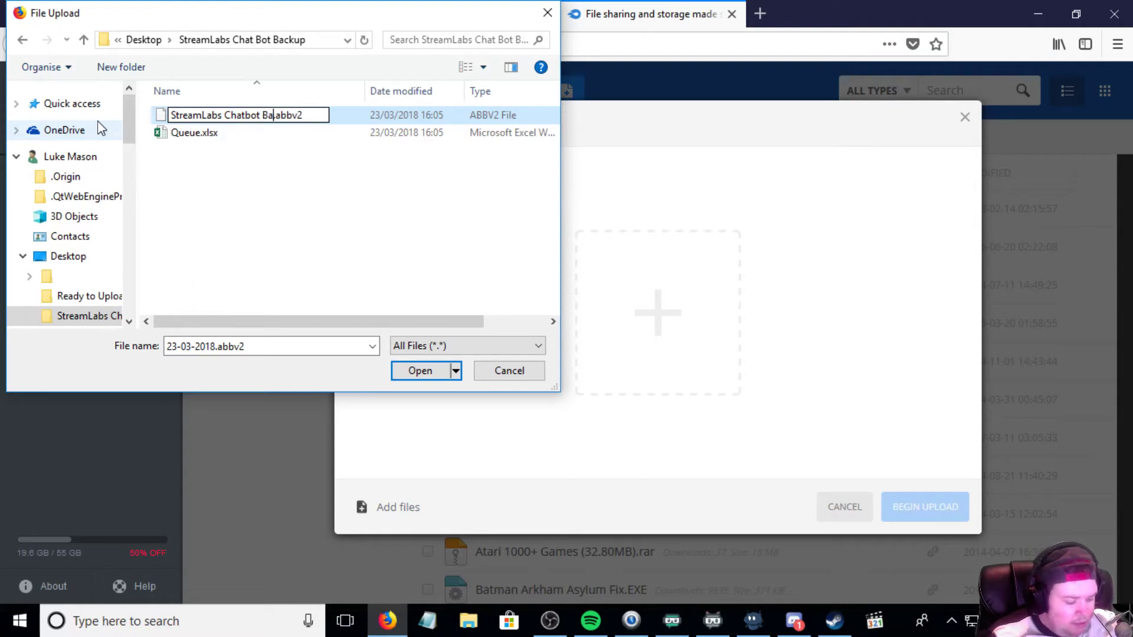
pyautogui.write('ckup')
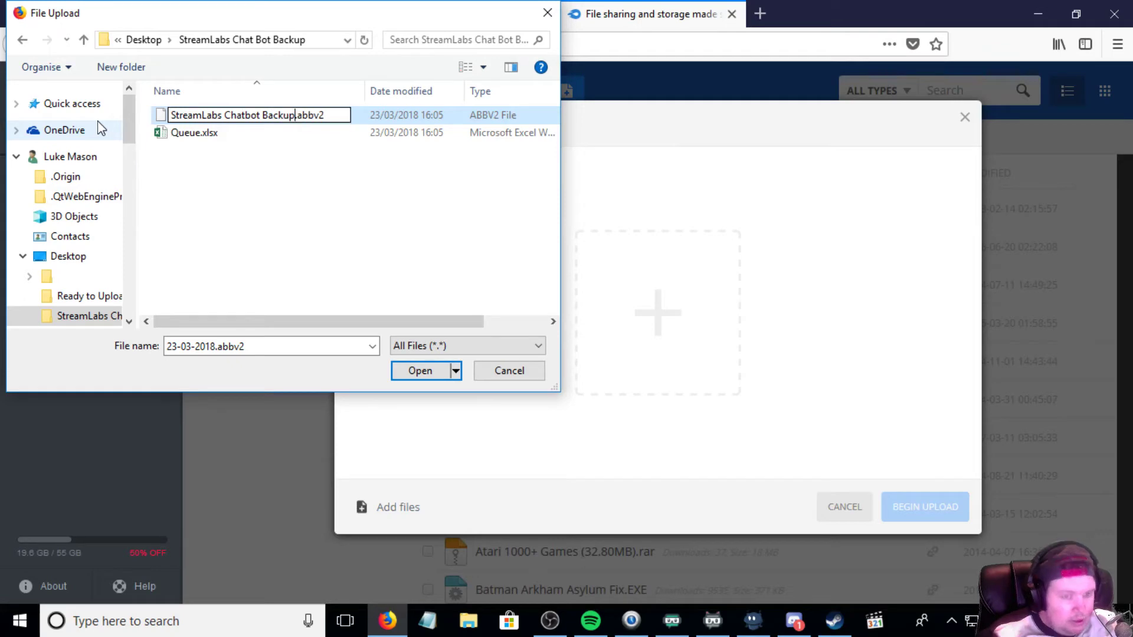
pyautogui.click(281, 222)
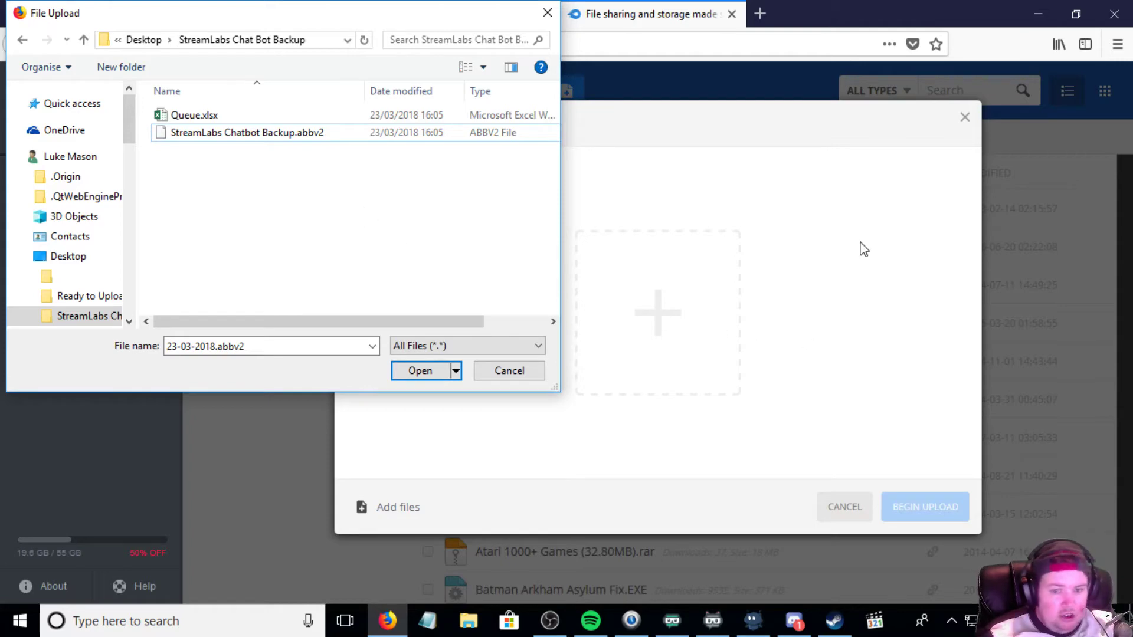
# Upload StreamLabs Chatbot Backup.abbv2 into MediaFire's My Files and dismiss the completion dialog.
pyautogui.doubleClick(326, 134)
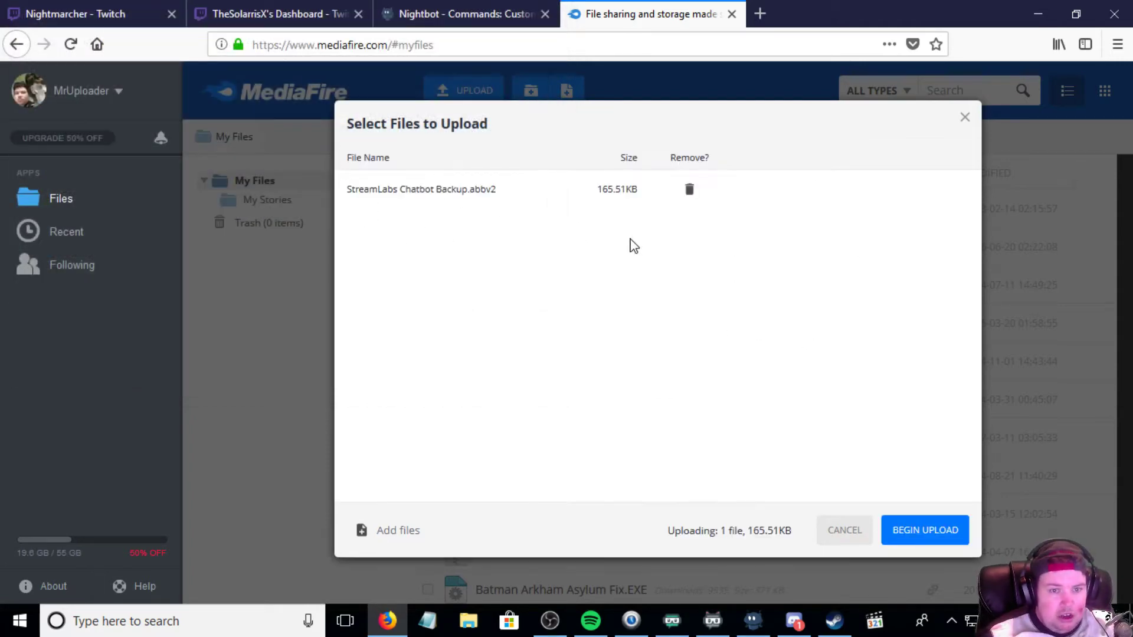
pyautogui.moveTo(496, 189)
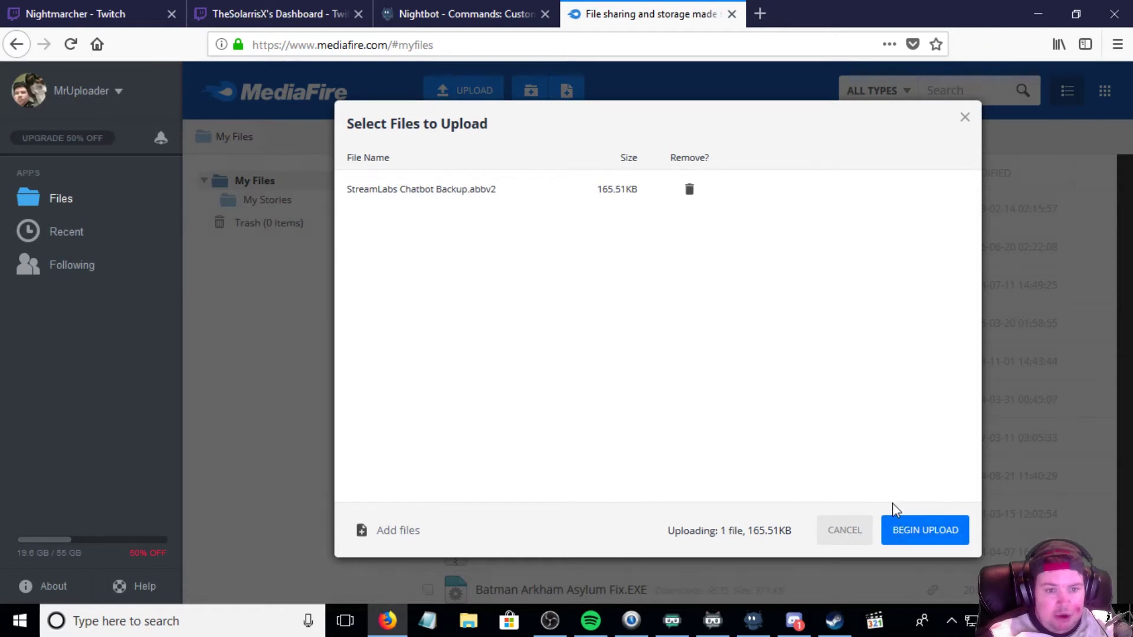
pyautogui.click(902, 529)
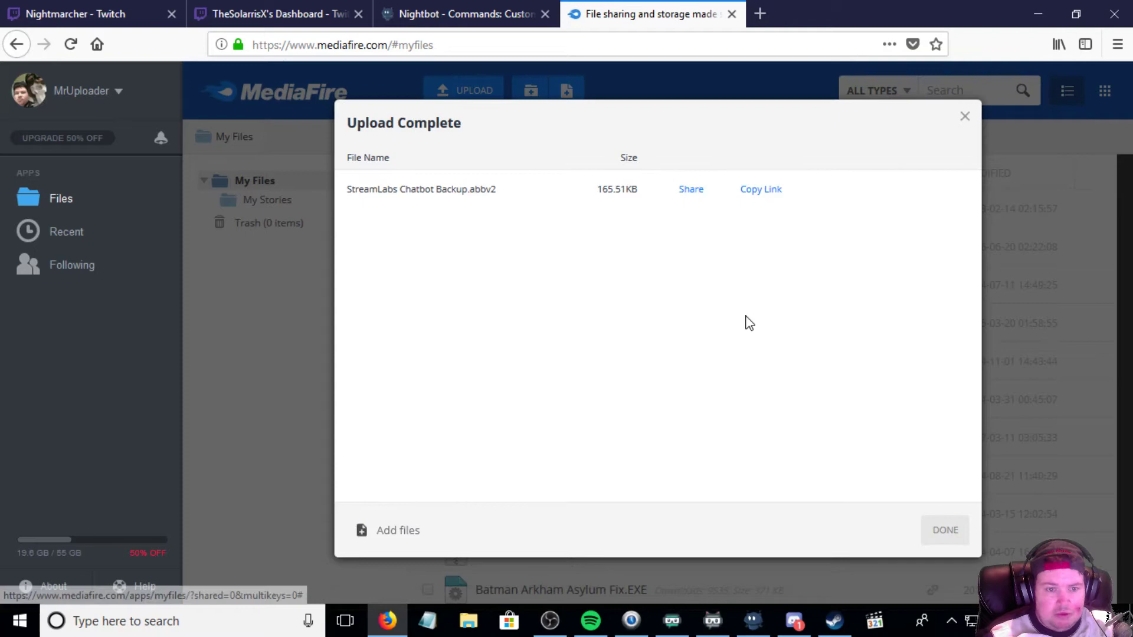
pyautogui.click(947, 534)
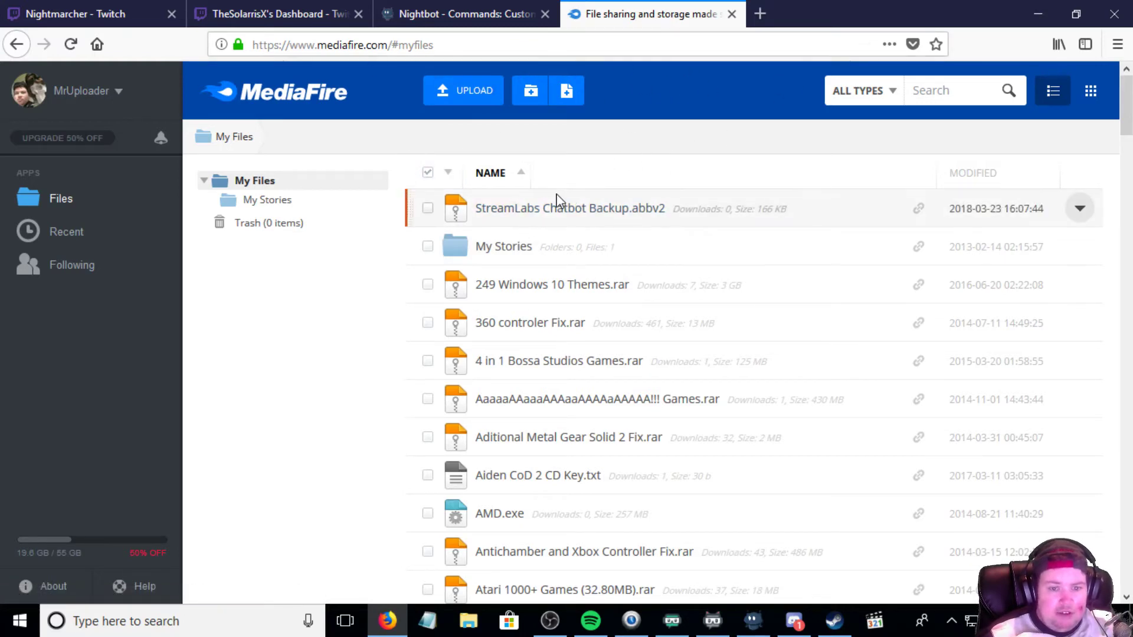
pyautogui.moveTo(570, 209)
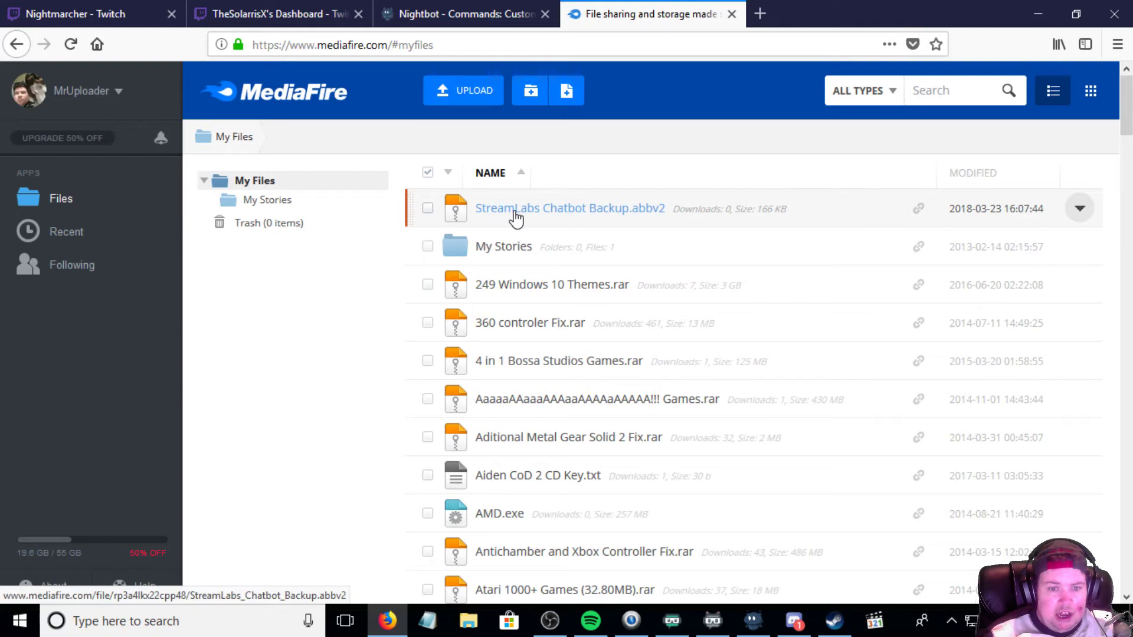
# Close the Connections window and remove all commands from the Commands list.
pyautogui.click(1037, 13)
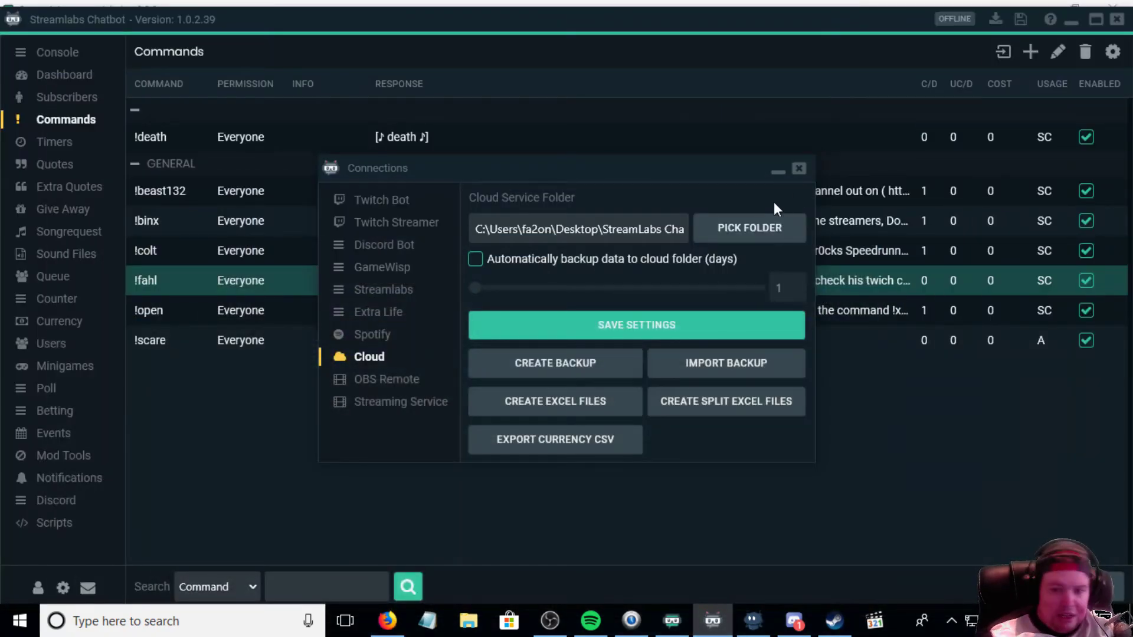
pyautogui.click(799, 169)
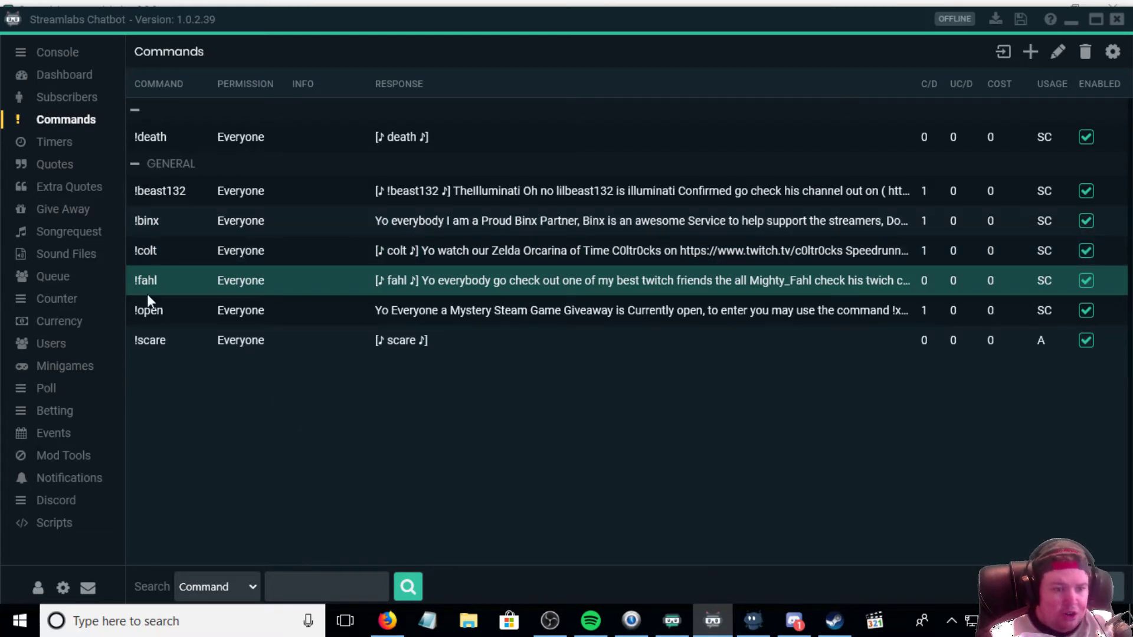
pyautogui.rightClick(197, 352)
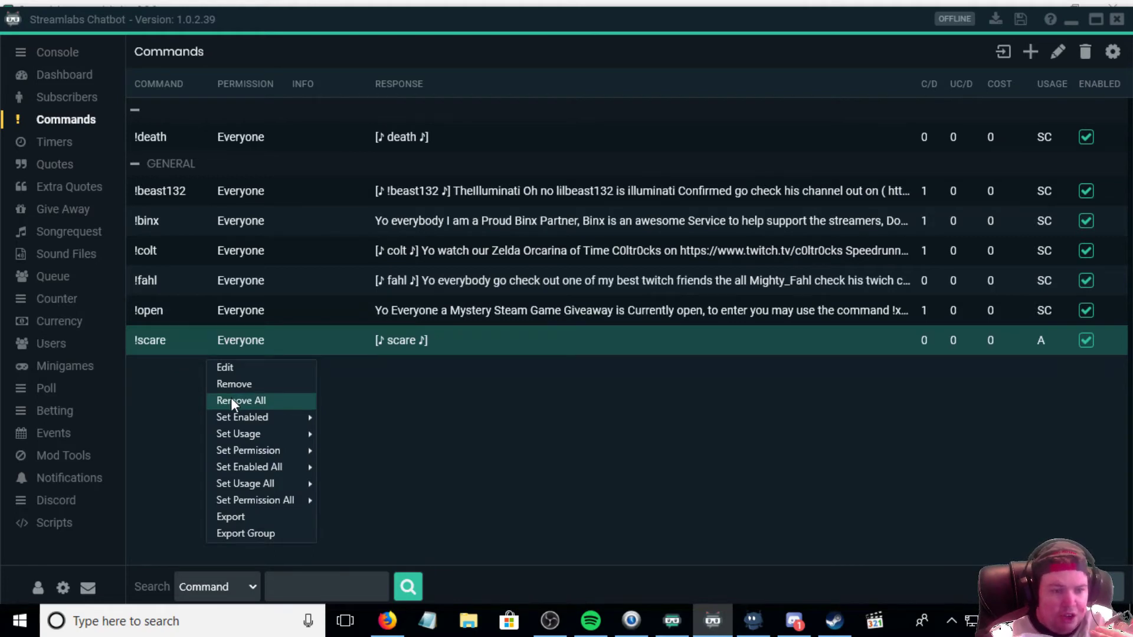
pyautogui.click(232, 401)
pyautogui.click(619, 349)
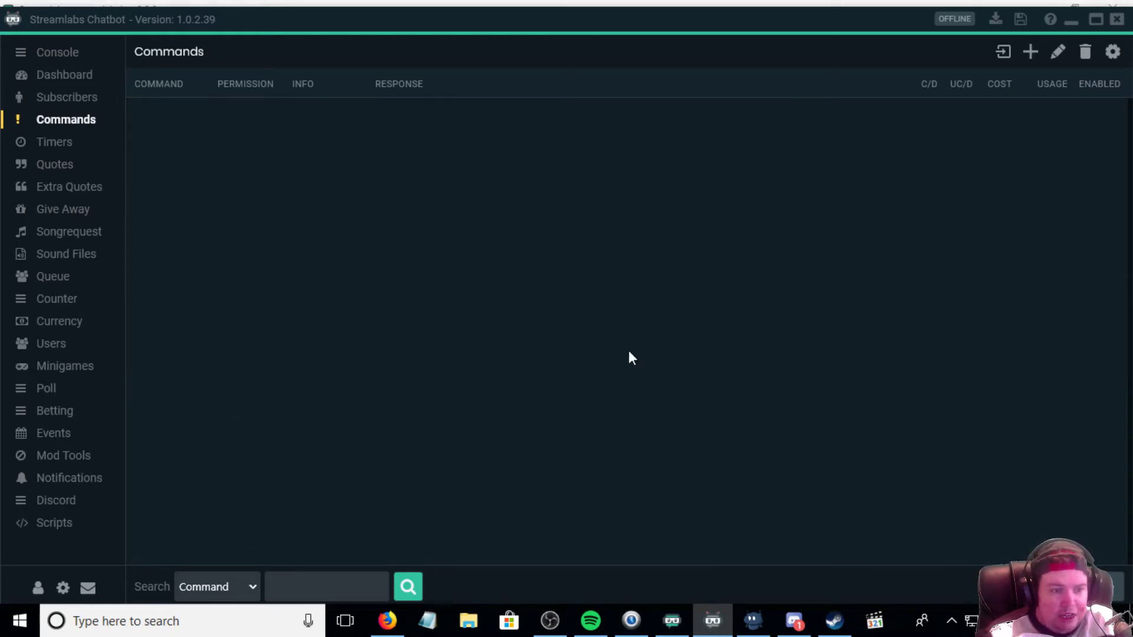
# Remove all viewers' data from the Currency table.
pyautogui.click(66, 323)
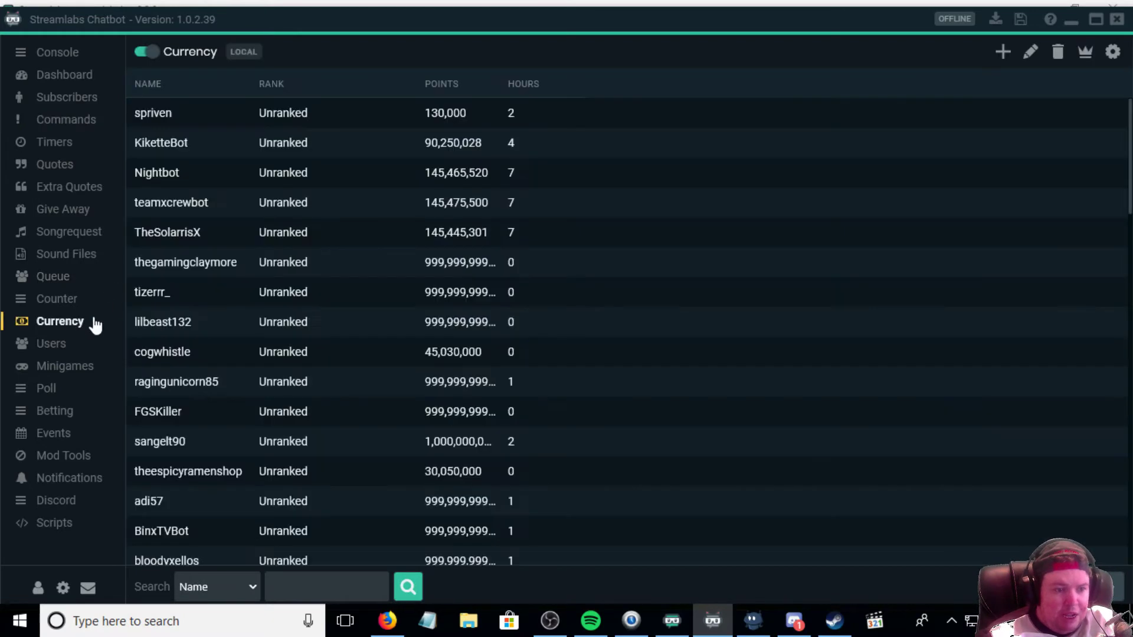
pyautogui.rightClick(259, 323)
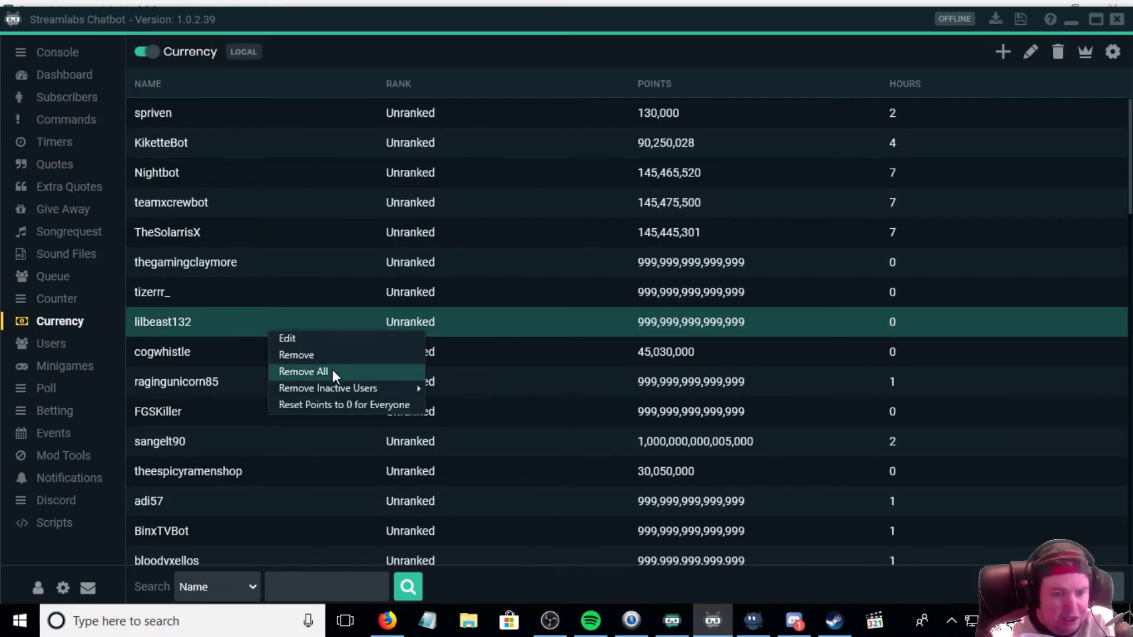
pyautogui.click(326, 374)
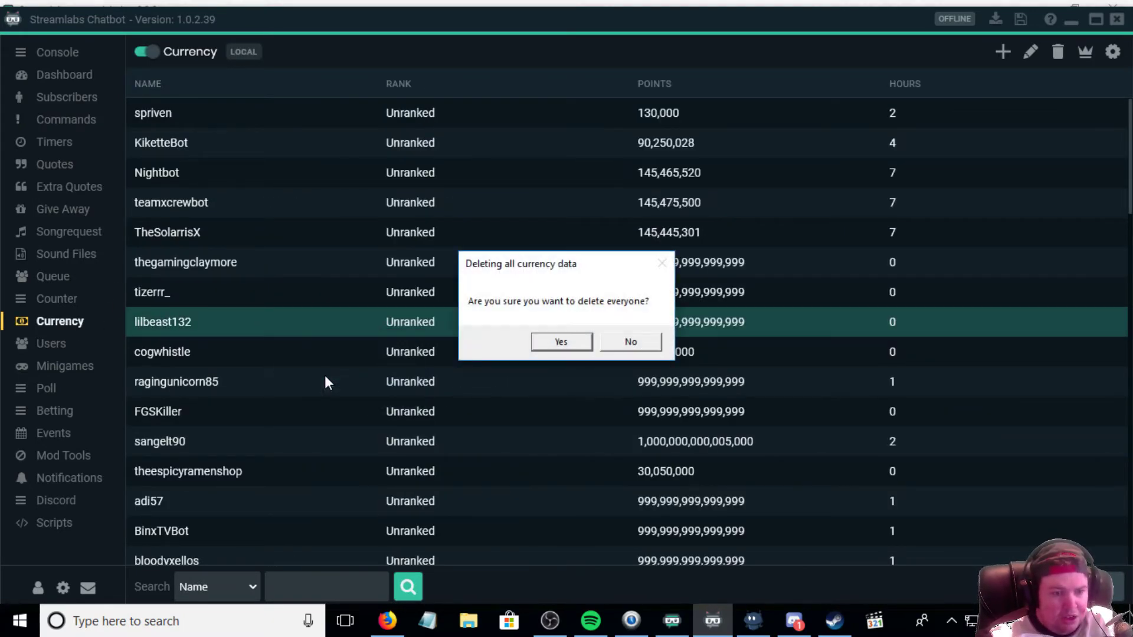
pyautogui.click(560, 344)
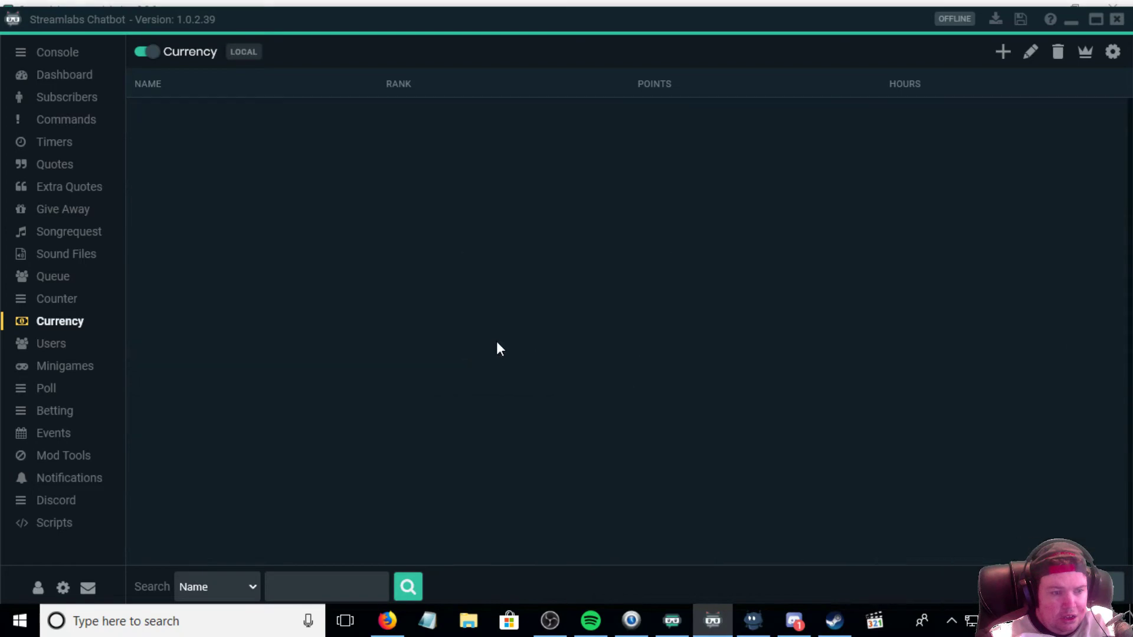
# Remove all entries from the Sound Files list.
pyautogui.click(53, 257)
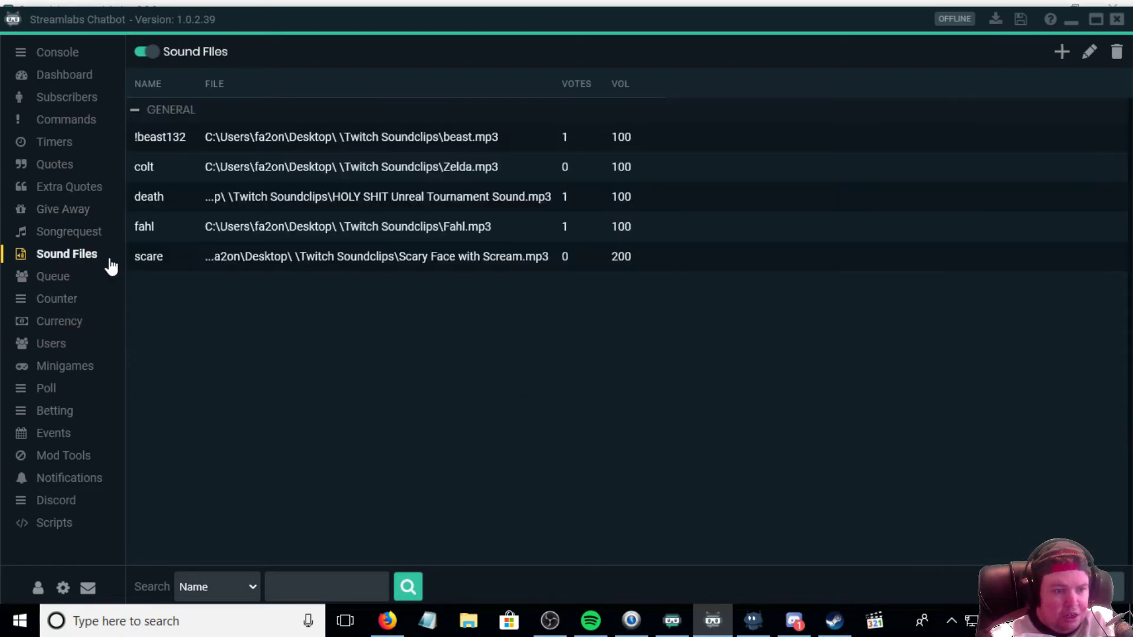
pyautogui.click(289, 235)
pyautogui.rightClick(289, 236)
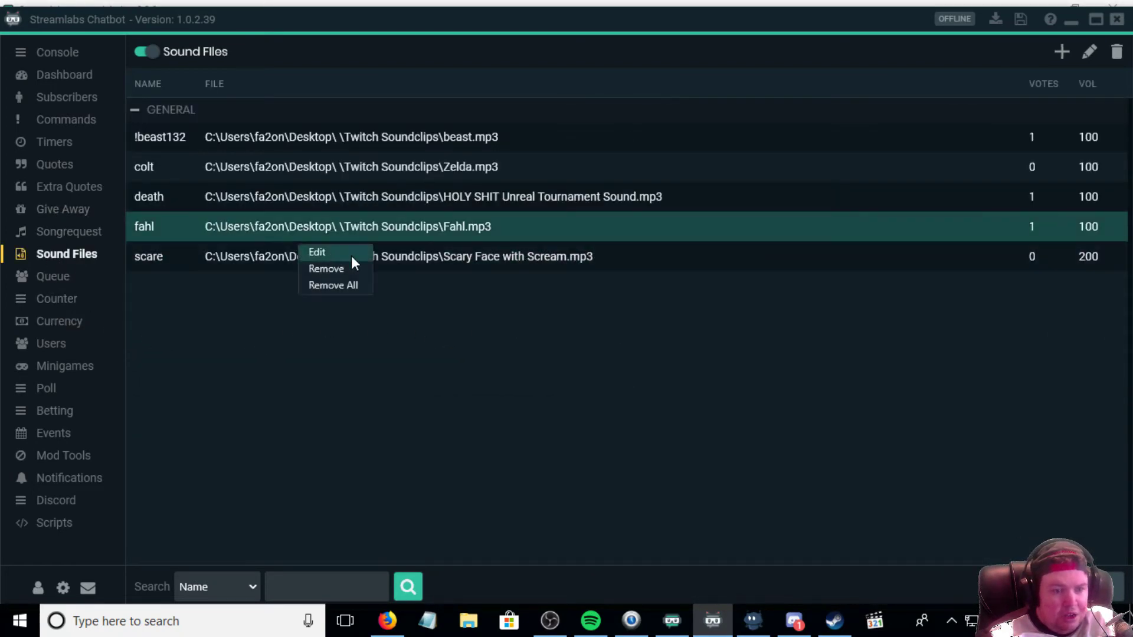
pyautogui.click(314, 289)
pyautogui.click(561, 342)
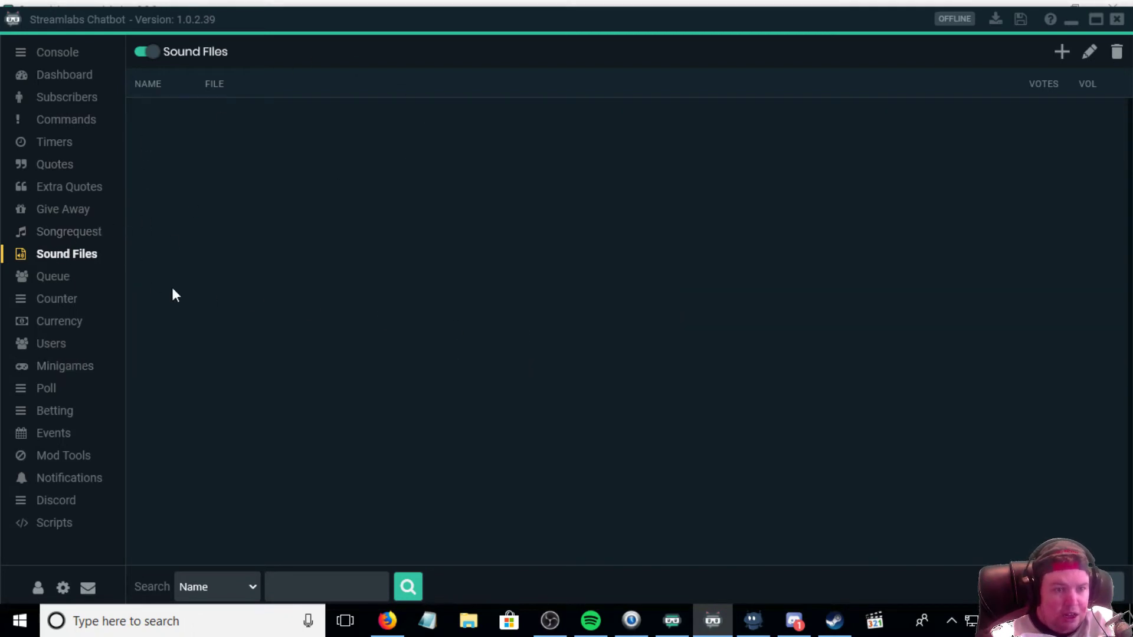
pyautogui.click(73, 231)
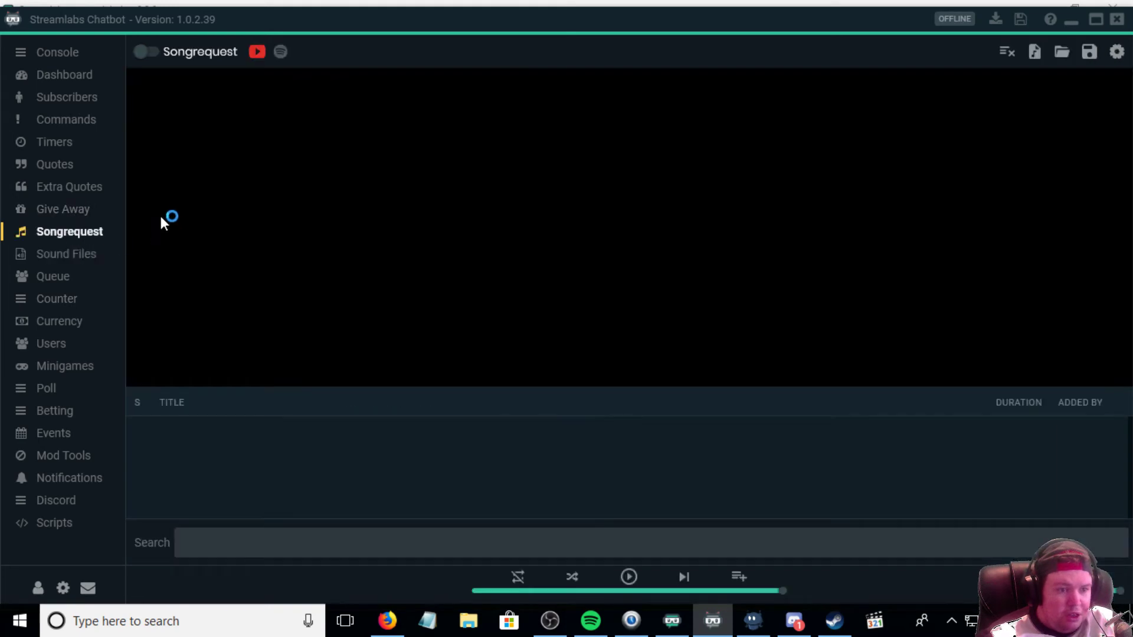
# Start a backup import from the cloud backup options in the connection settings.
pyautogui.click(52, 147)
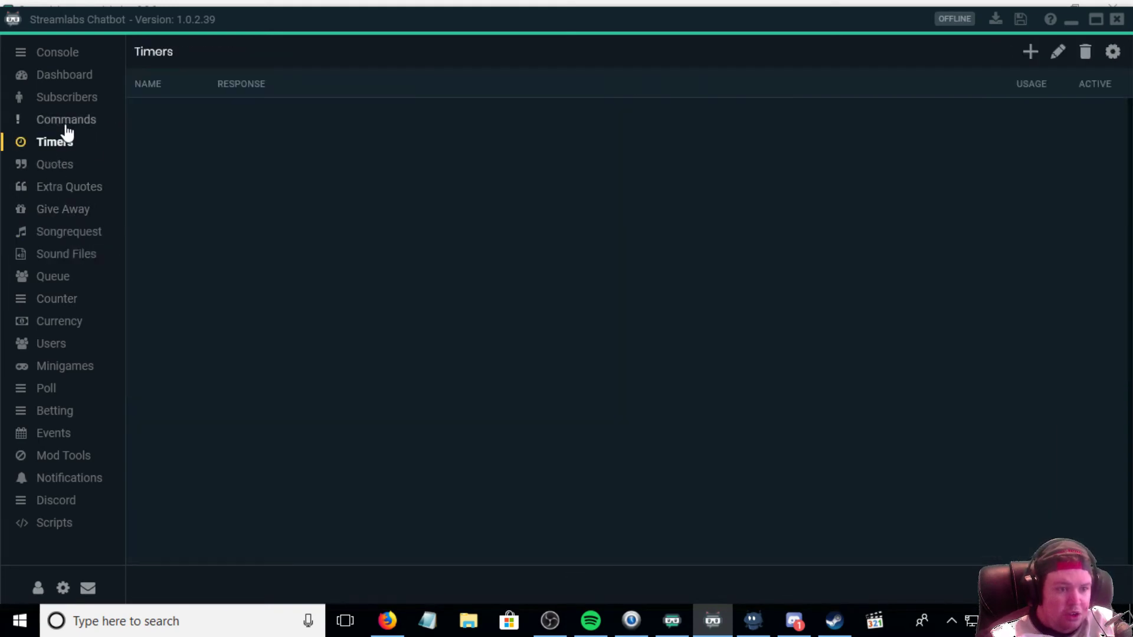
pyautogui.click(67, 126)
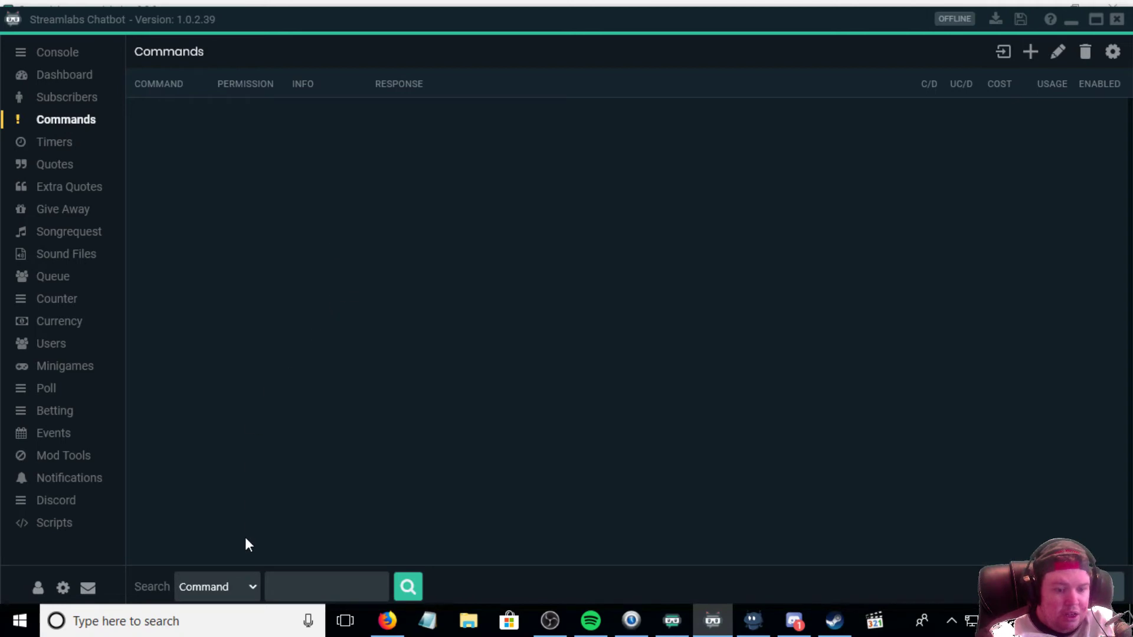
pyautogui.click(38, 589)
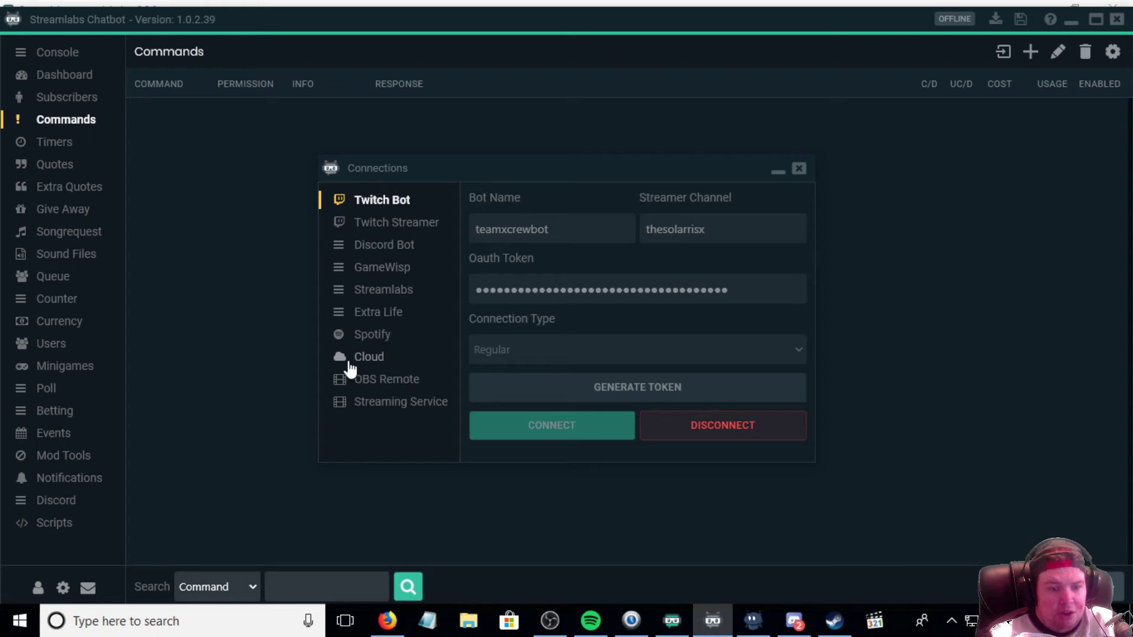
pyautogui.click(361, 359)
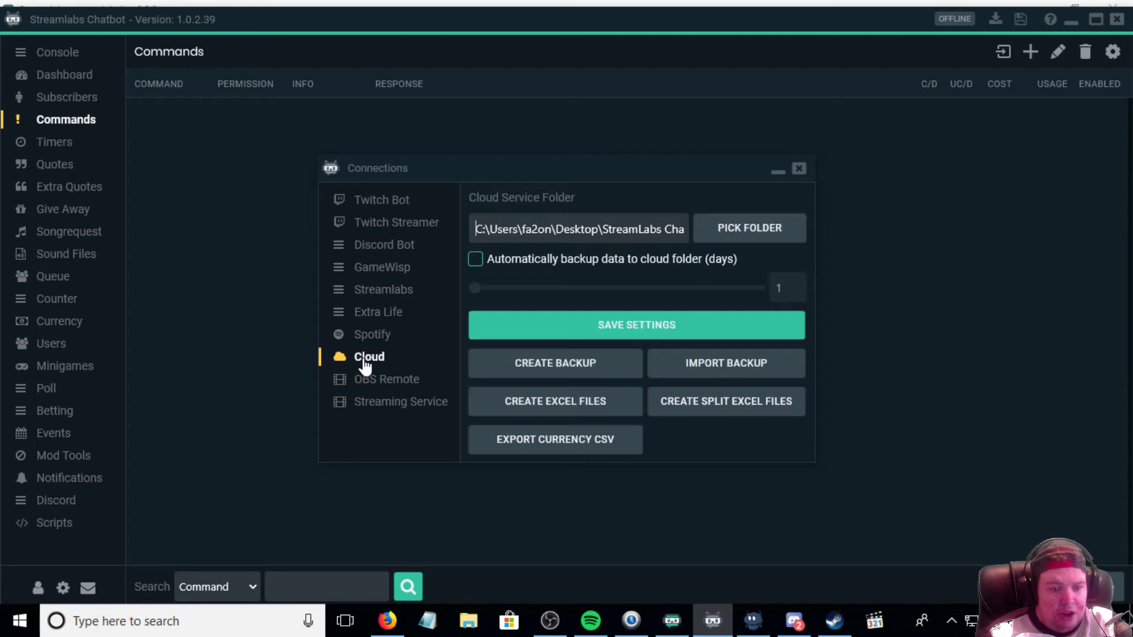
pyautogui.click(725, 368)
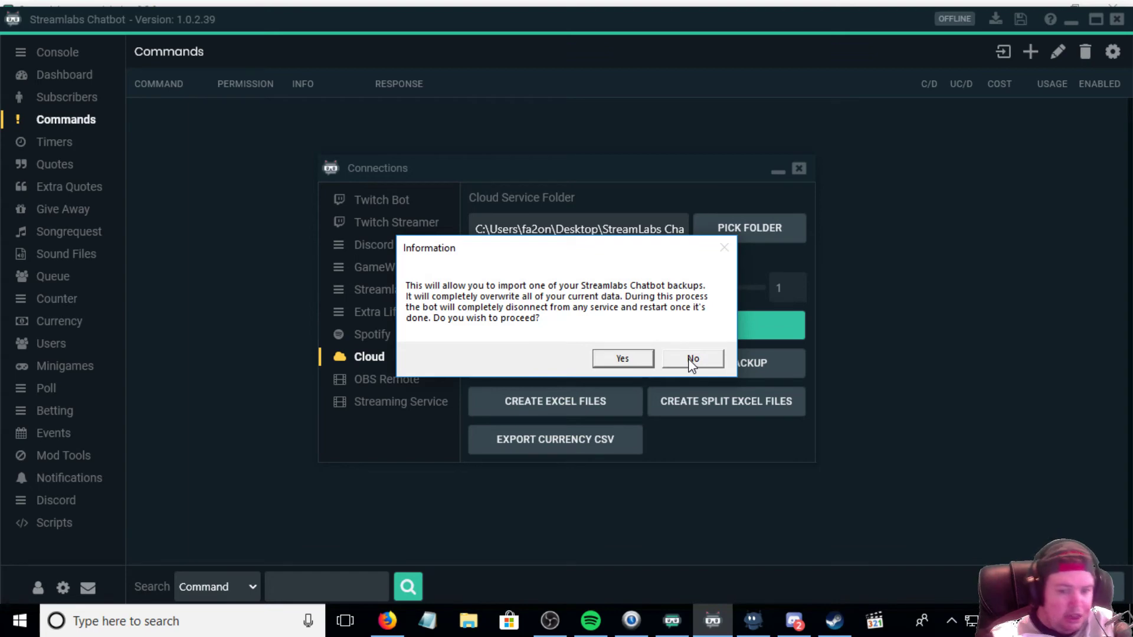
# Accept the import warning and browse to the Desktop's StreamLabs Chat Bot Backup folder.
pyautogui.click(629, 361)
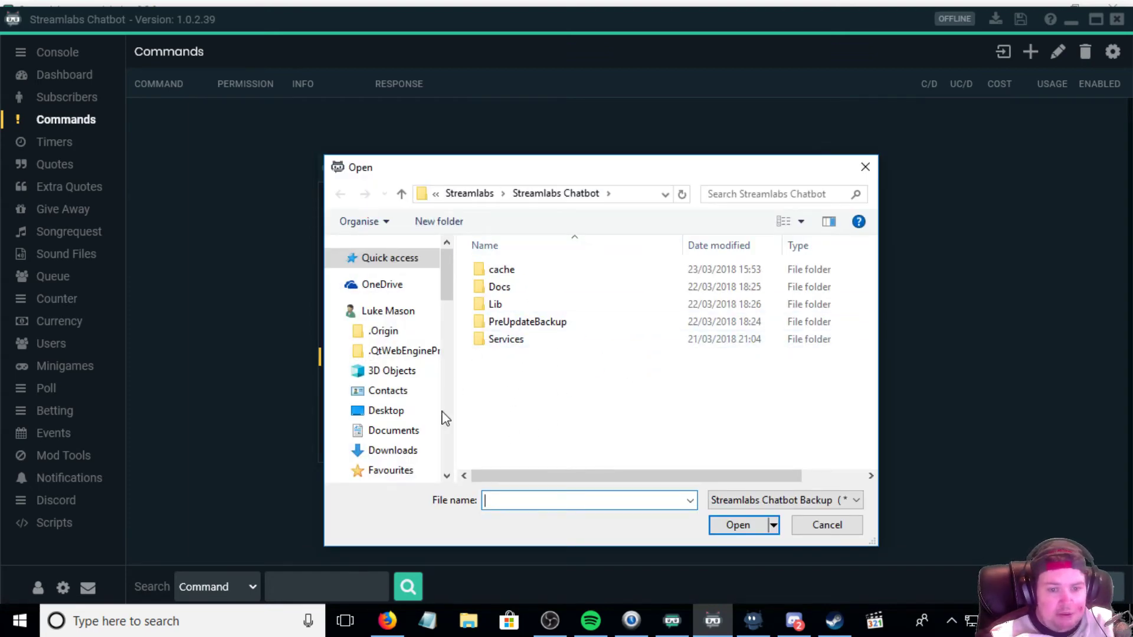
pyautogui.click(386, 410)
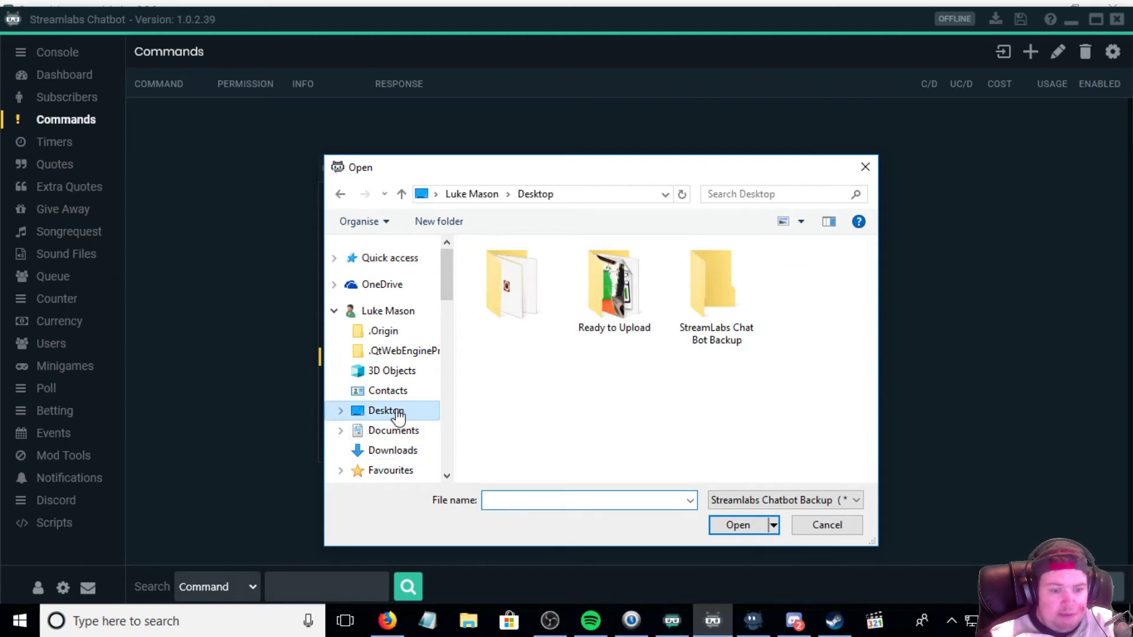
pyautogui.doubleClick(725, 350)
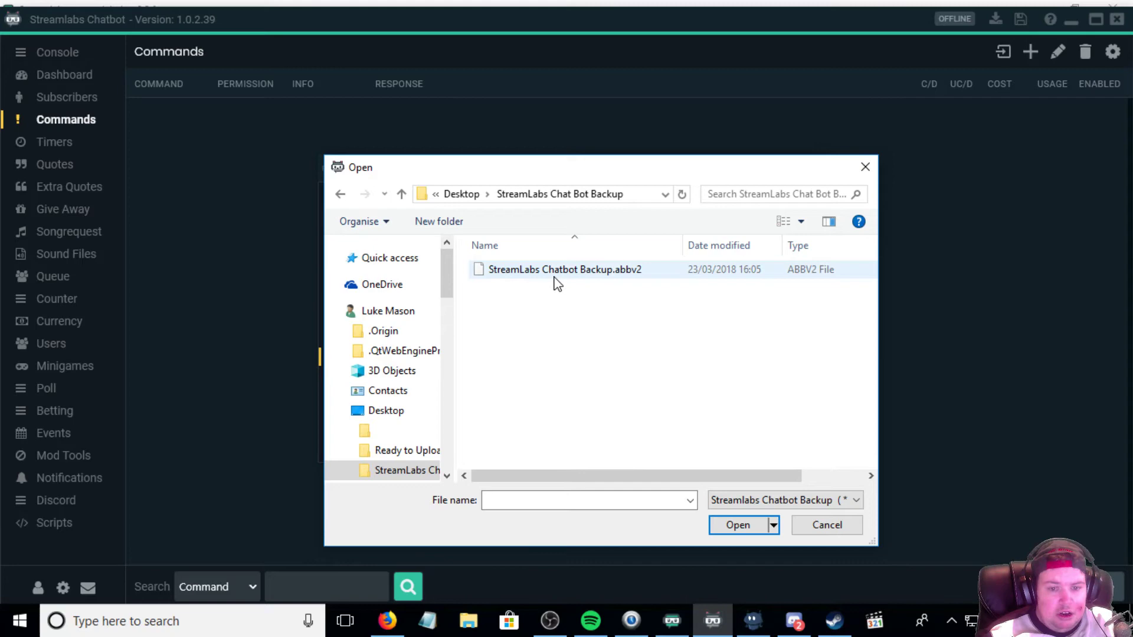
# Load StreamLabs Chatbot Backup.abbv2, minimize Stream Labels, and relaunch Streamlabs Chatbot from the taskbar.
pyautogui.doubleClick(607, 270)
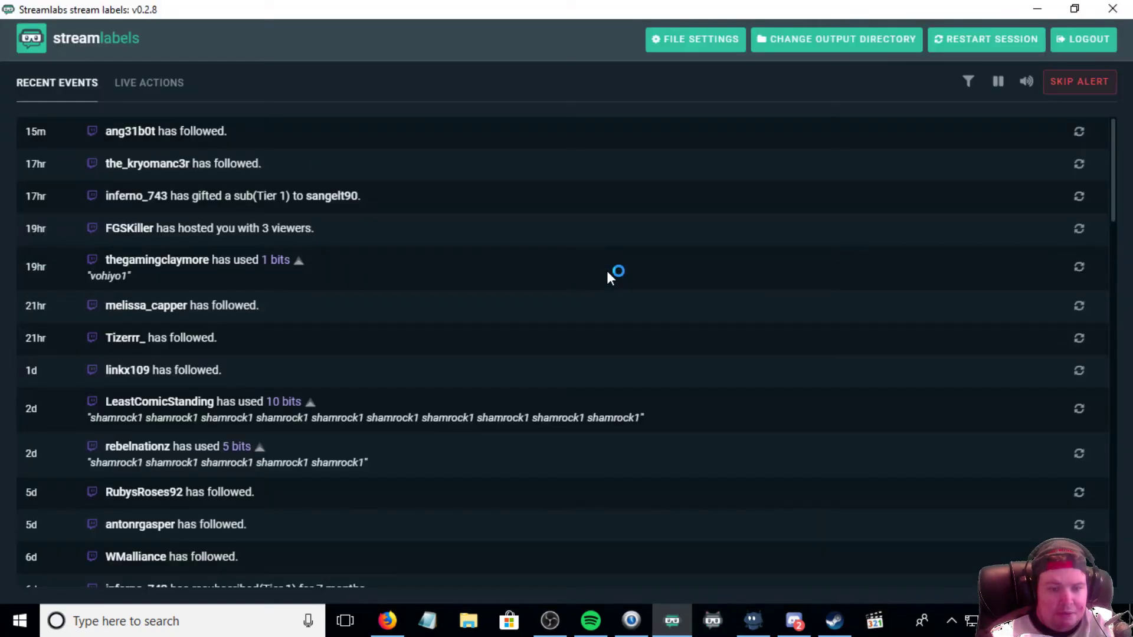
pyautogui.click(1038, 11)
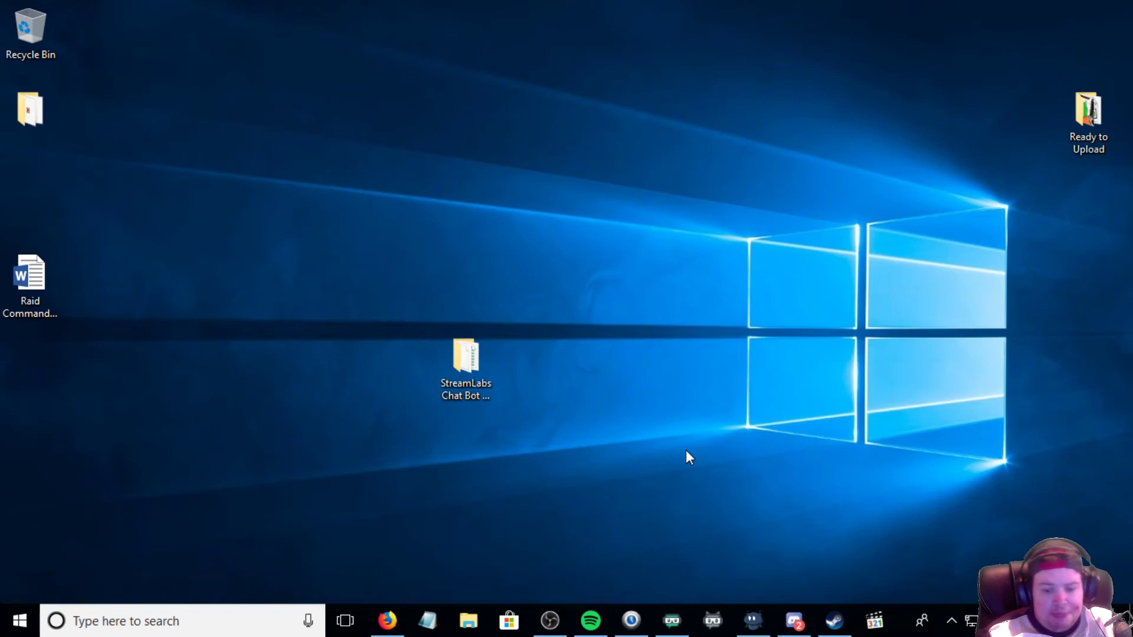
pyautogui.click(713, 621)
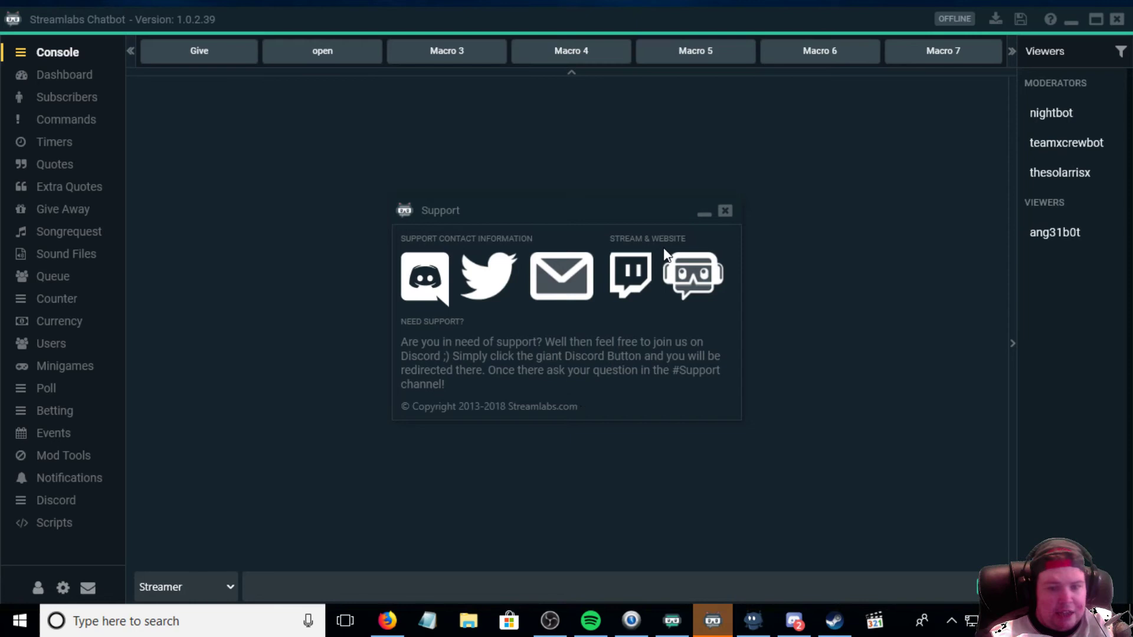
# Dismiss the Support popup and check the restored Commands, Give Away, Sound Files and Currency lists.
pyautogui.click(725, 211)
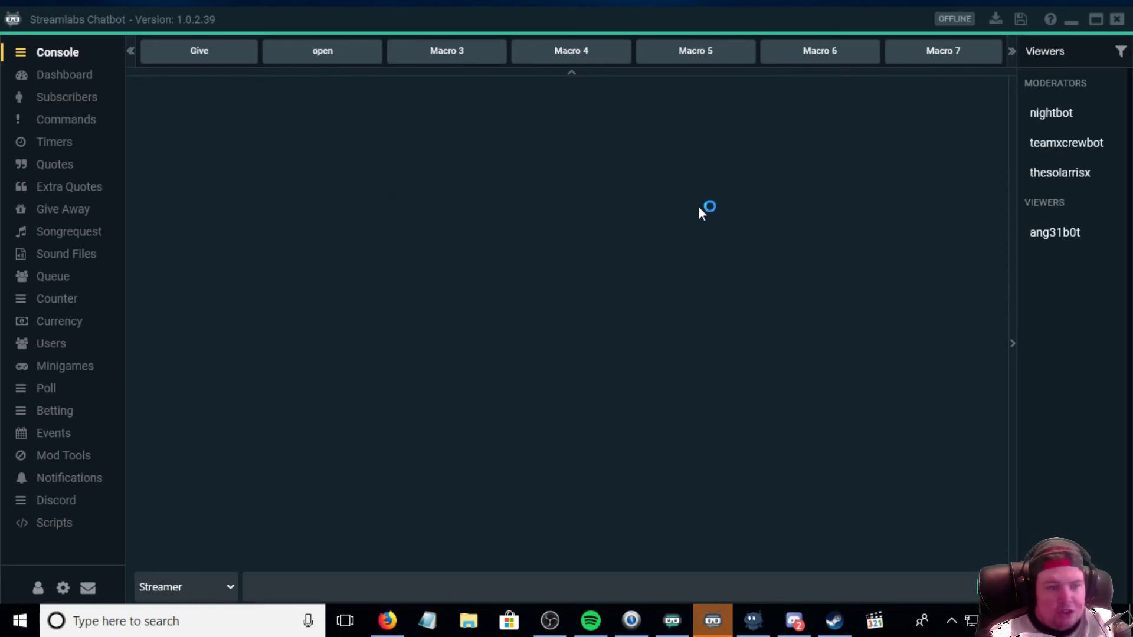
pyautogui.click(64, 122)
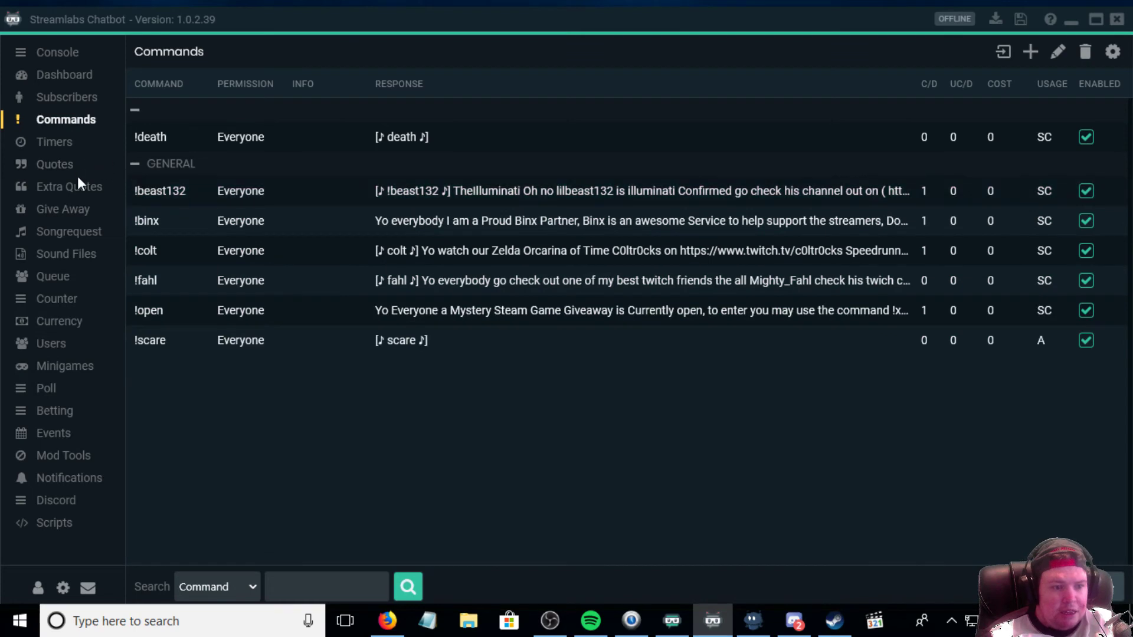
pyautogui.click(68, 214)
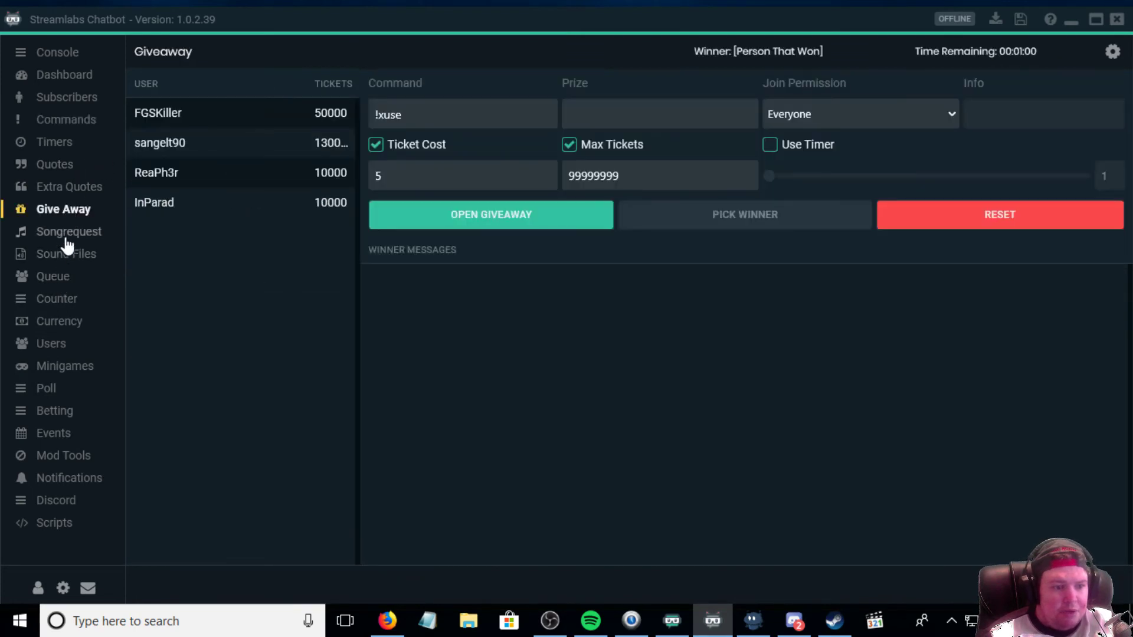
pyautogui.click(66, 254)
pyautogui.click(219, 169)
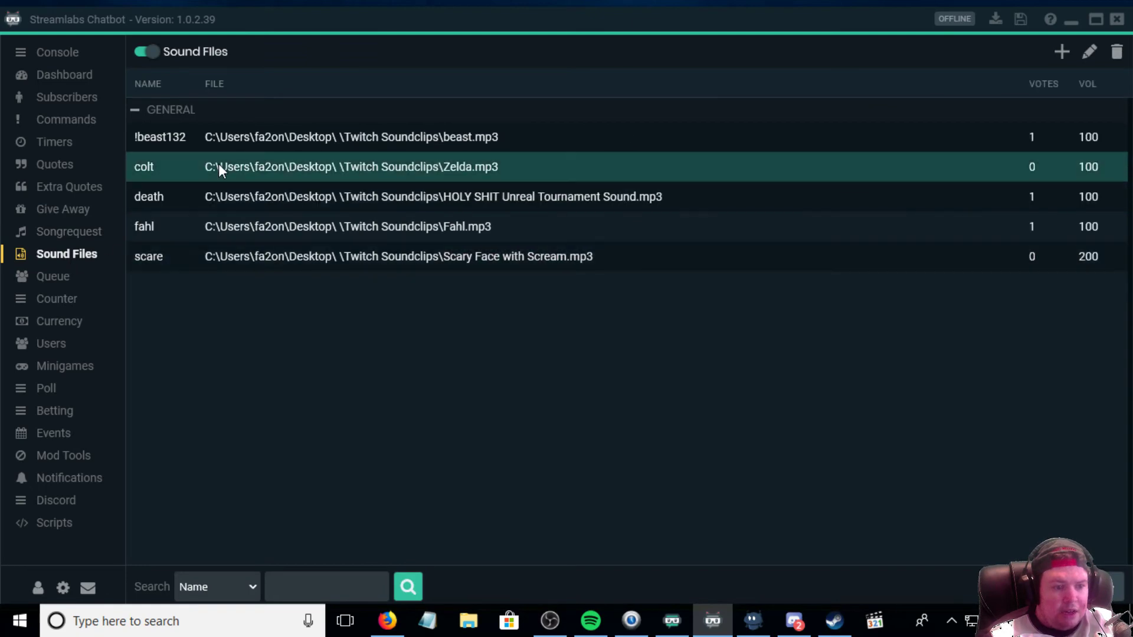
pyautogui.click(62, 322)
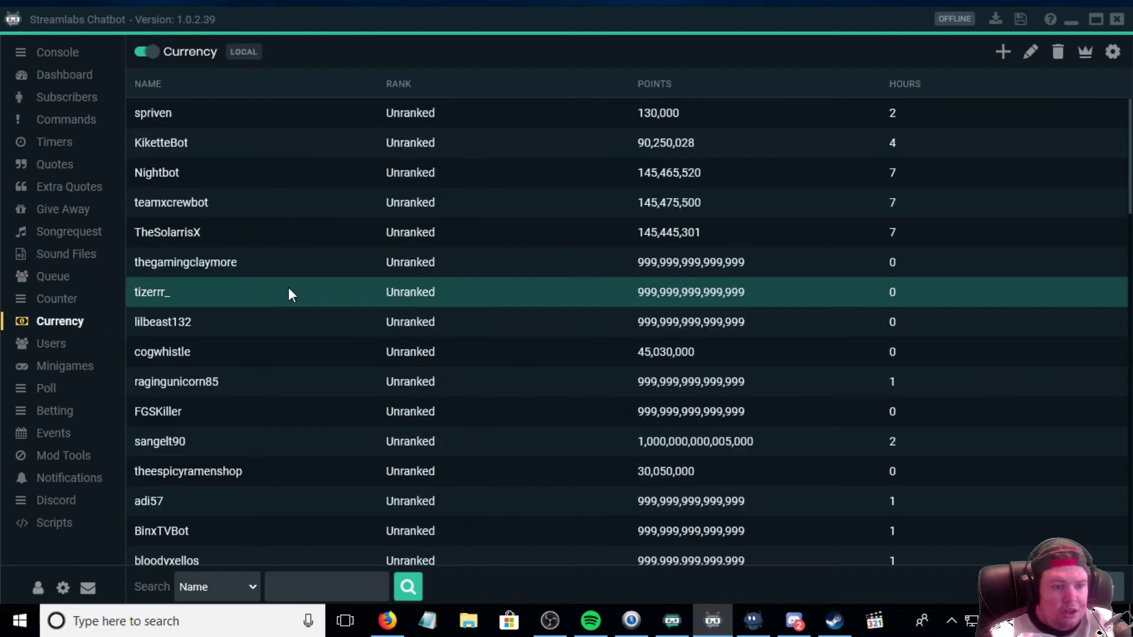
pyautogui.scroll(-3, 288, 286)
pyautogui.scroll(-5, 288, 287)
pyautogui.scroll(-5, 295, 287)
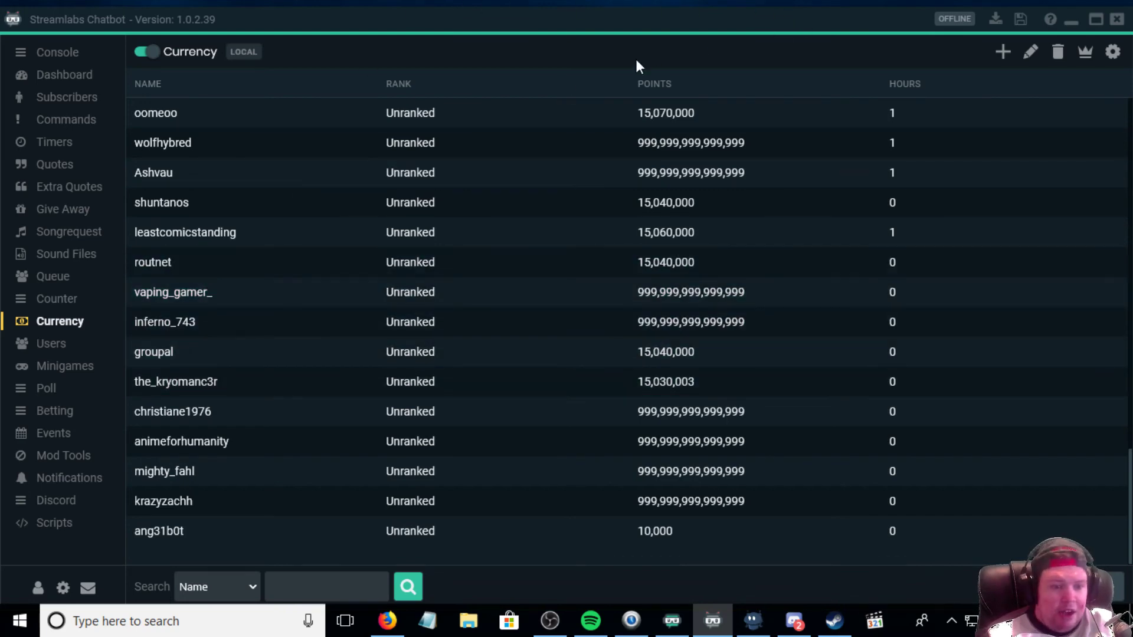
# Download StreamLabs Chatbot Backup.abbv2 from its MediaFire file page.
pyautogui.click(1071, 19)
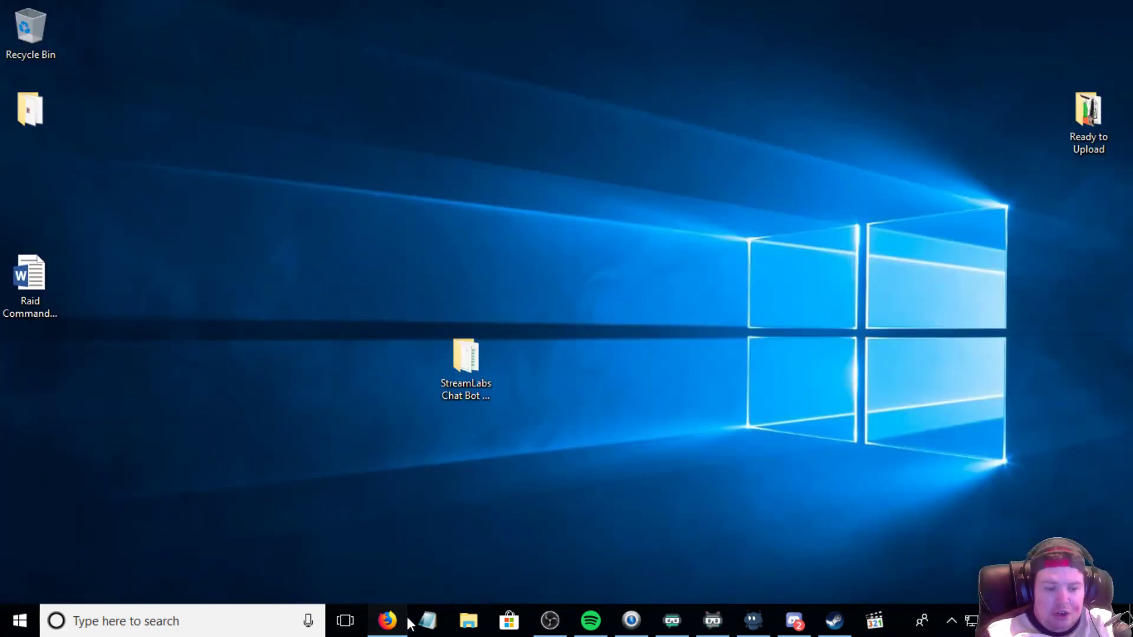
pyautogui.click(389, 621)
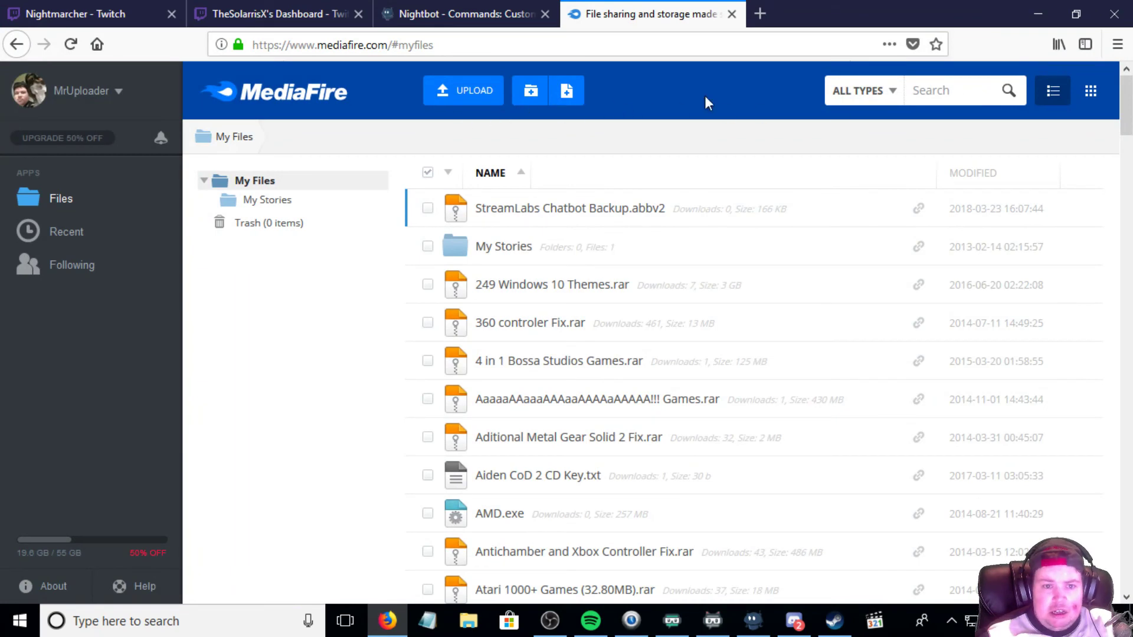
pyautogui.click(539, 210)
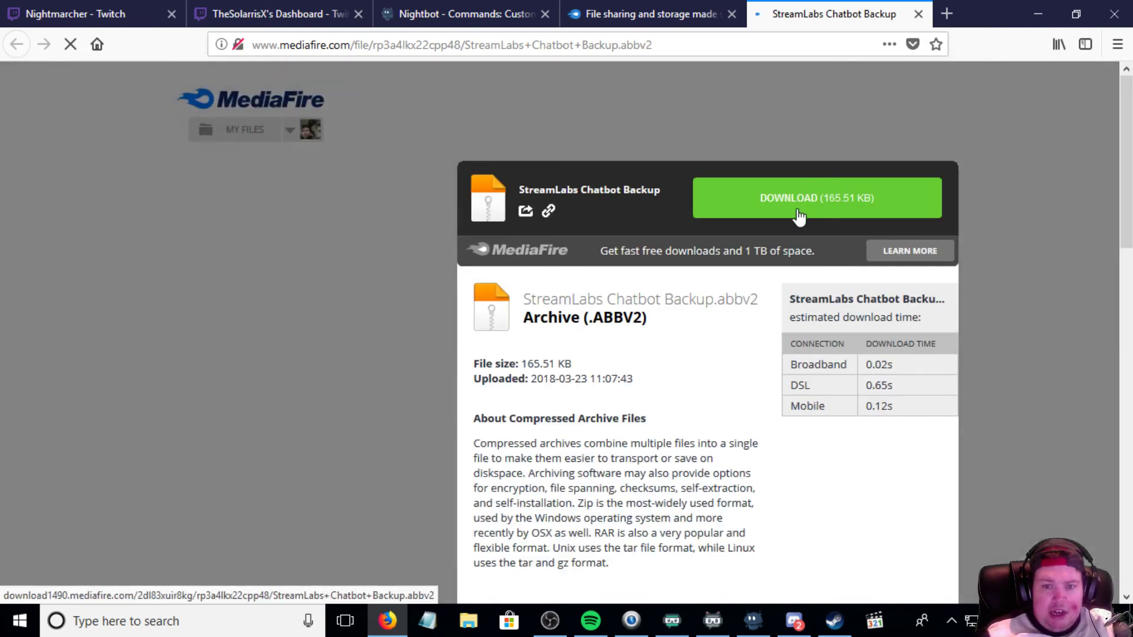
pyautogui.click(798, 211)
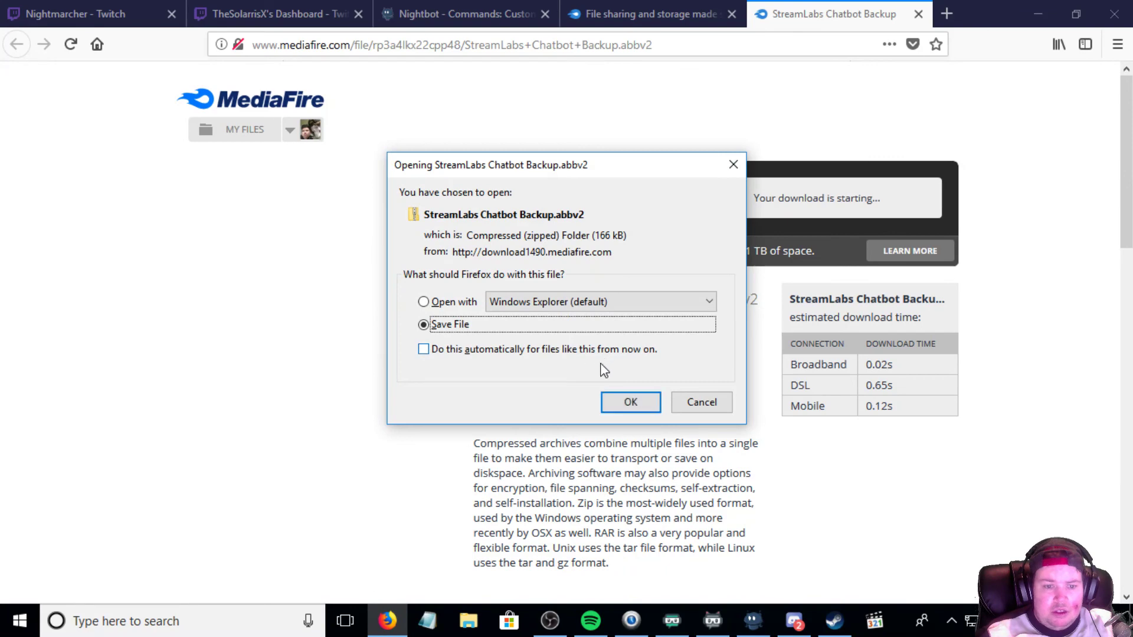
pyautogui.click(644, 407)
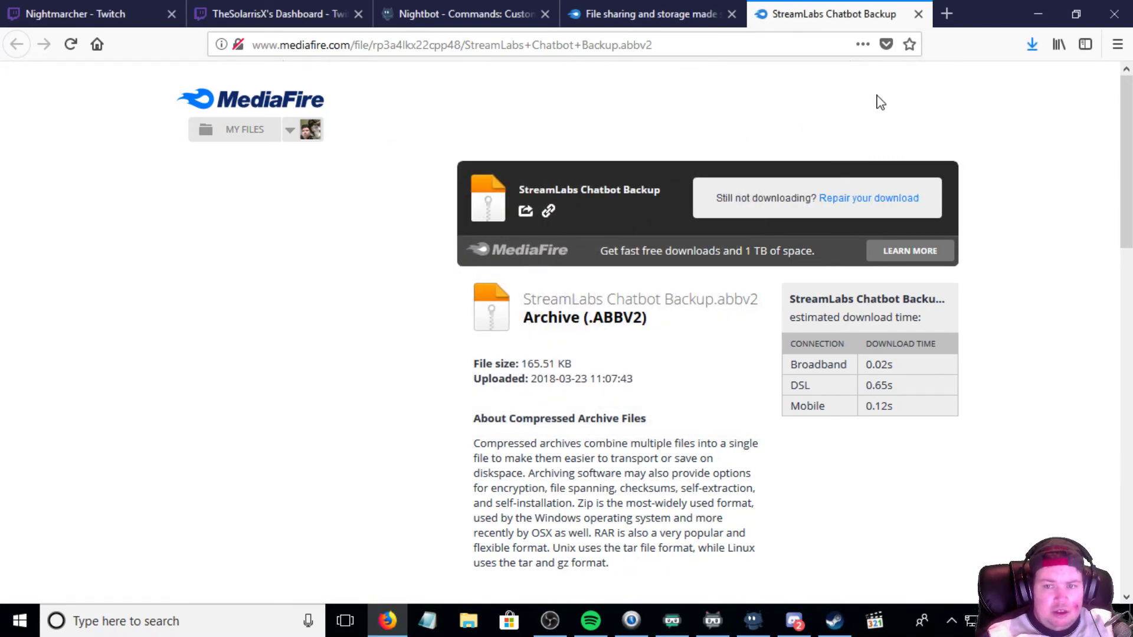
# Drag the downloaded backup onto the desktop, then into the Recycle Bin.
pyautogui.moveTo(1010, 7); pyautogui.dragTo(839, 83)
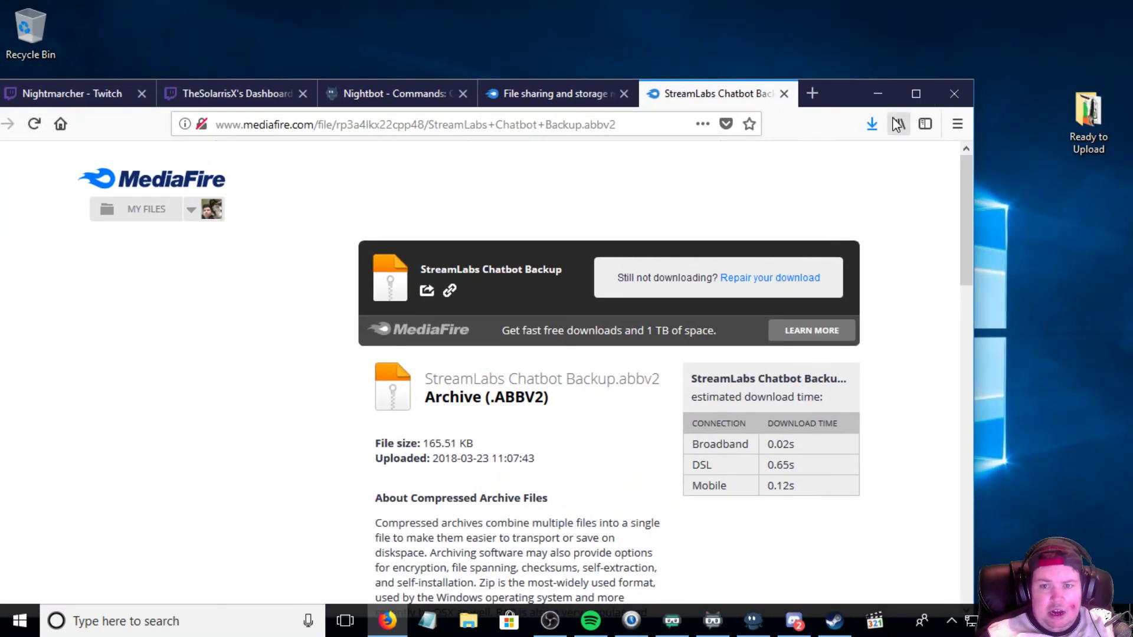
pyautogui.click(872, 125)
pyautogui.click(814, 171)
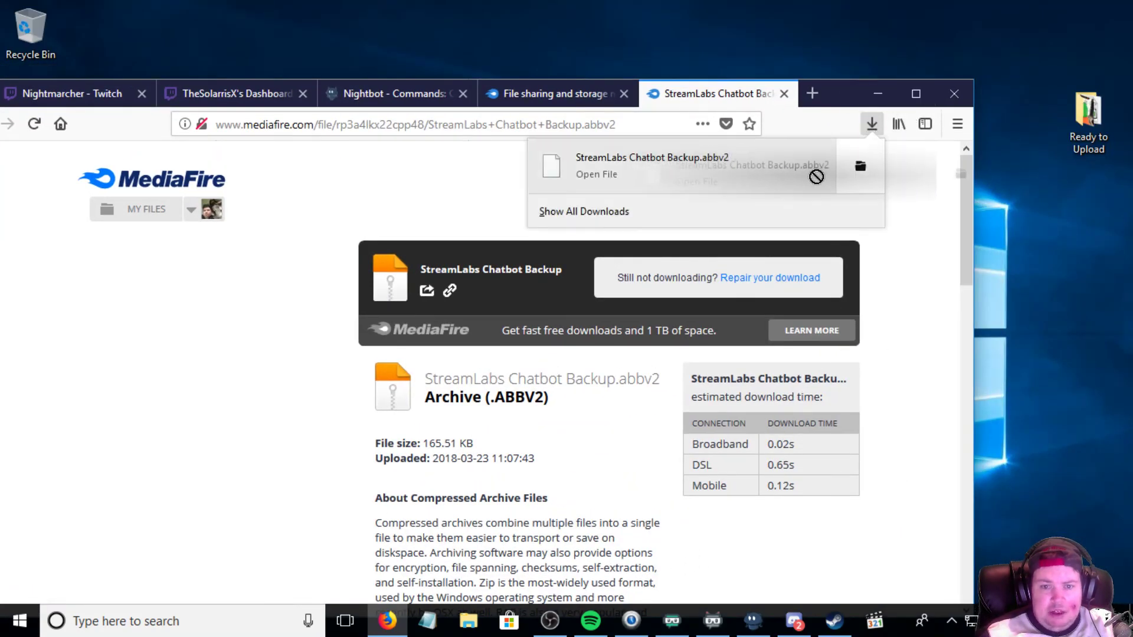
pyautogui.moveTo(1071, 288); pyautogui.dragTo(1072, 284)
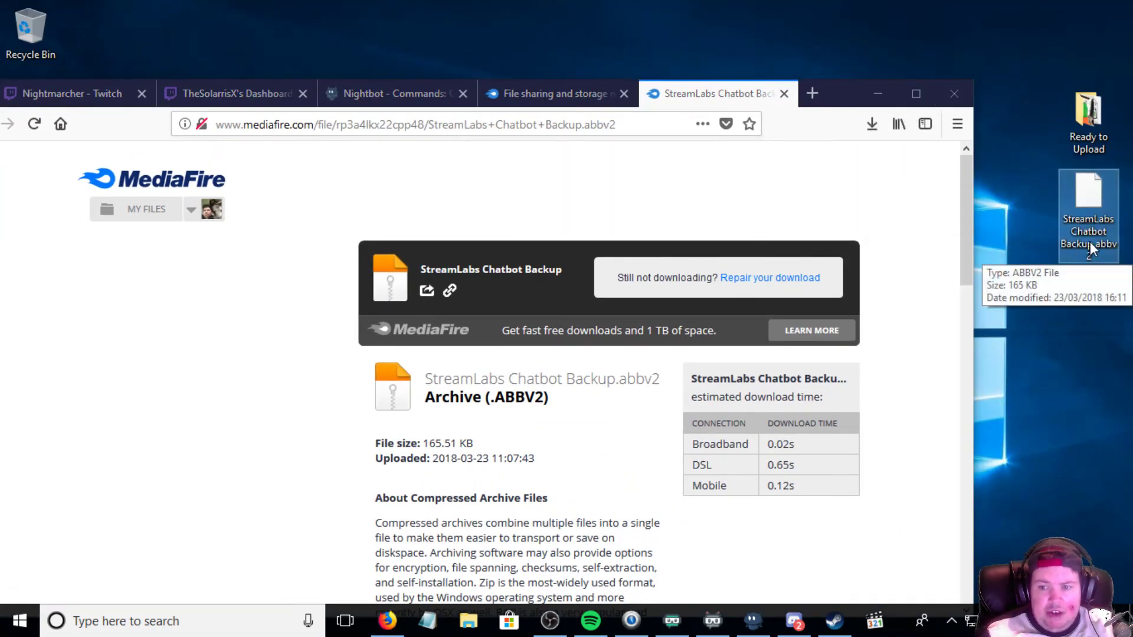
pyautogui.moveTo(1088, 199)
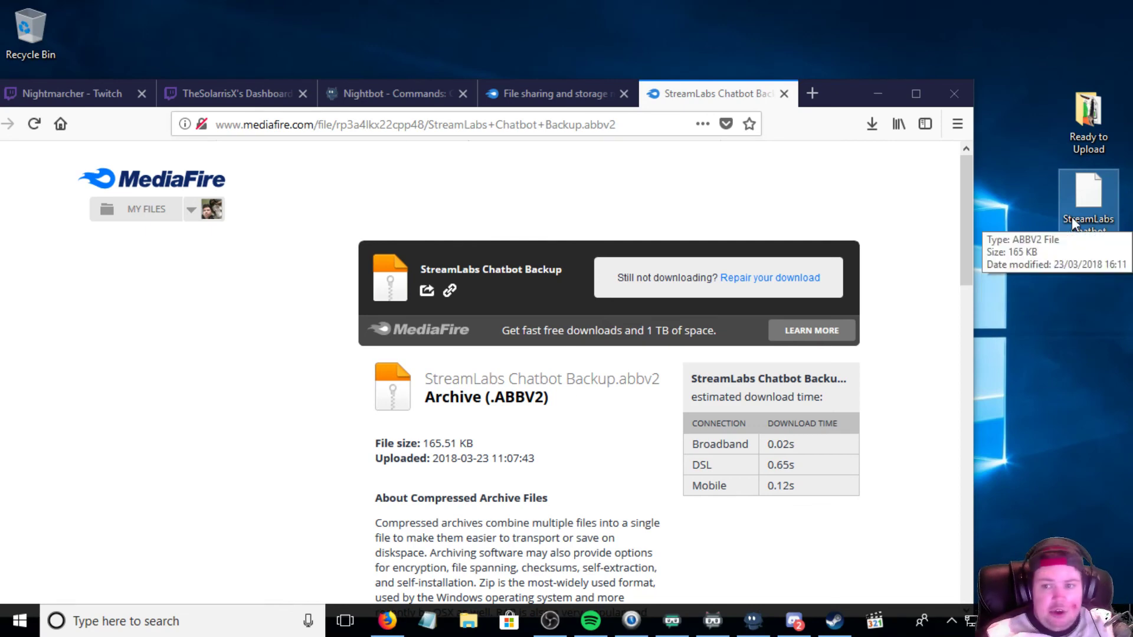
pyautogui.moveTo(1072, 217); pyautogui.dragTo(26, 28)
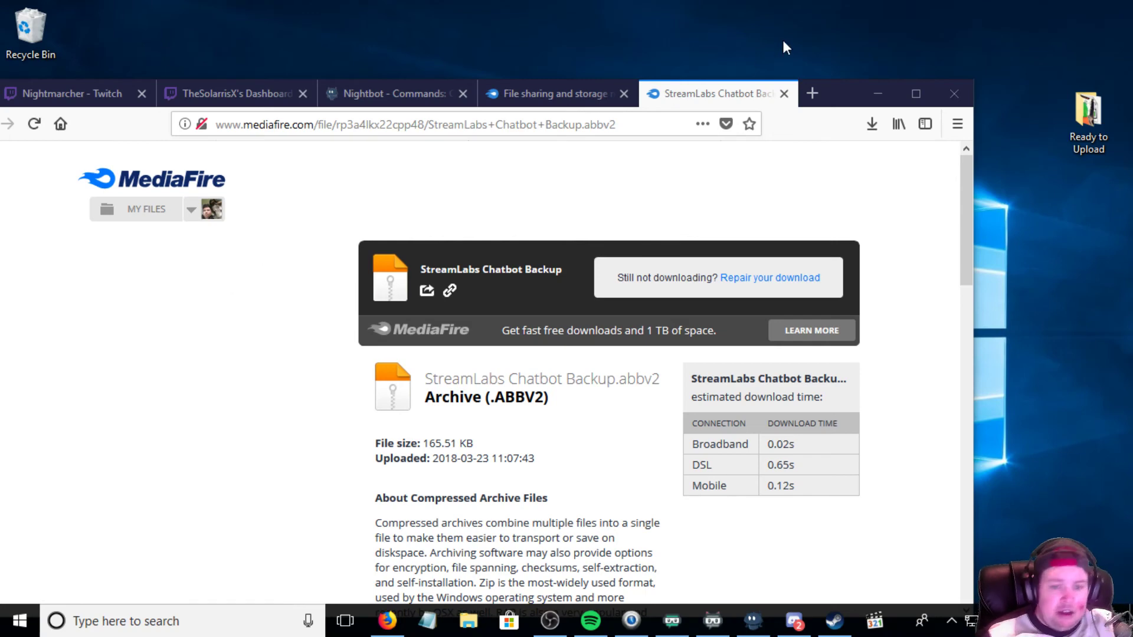
# Close Firefox along with all its open tabs.
pyautogui.click(784, 93)
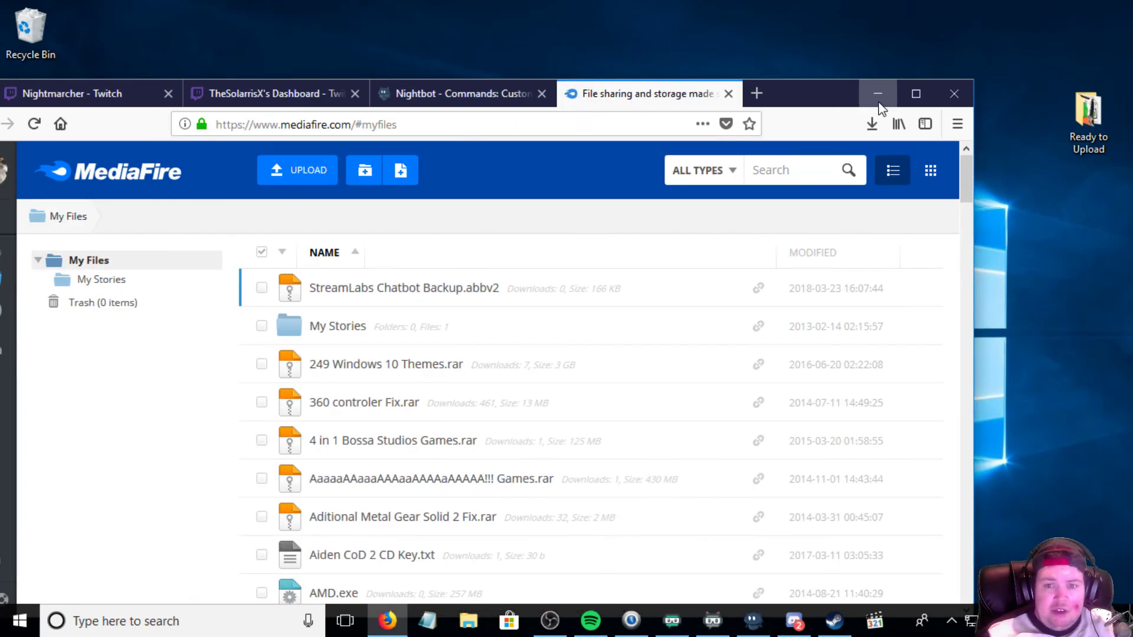
pyautogui.click(954, 95)
pyautogui.click(413, 386)
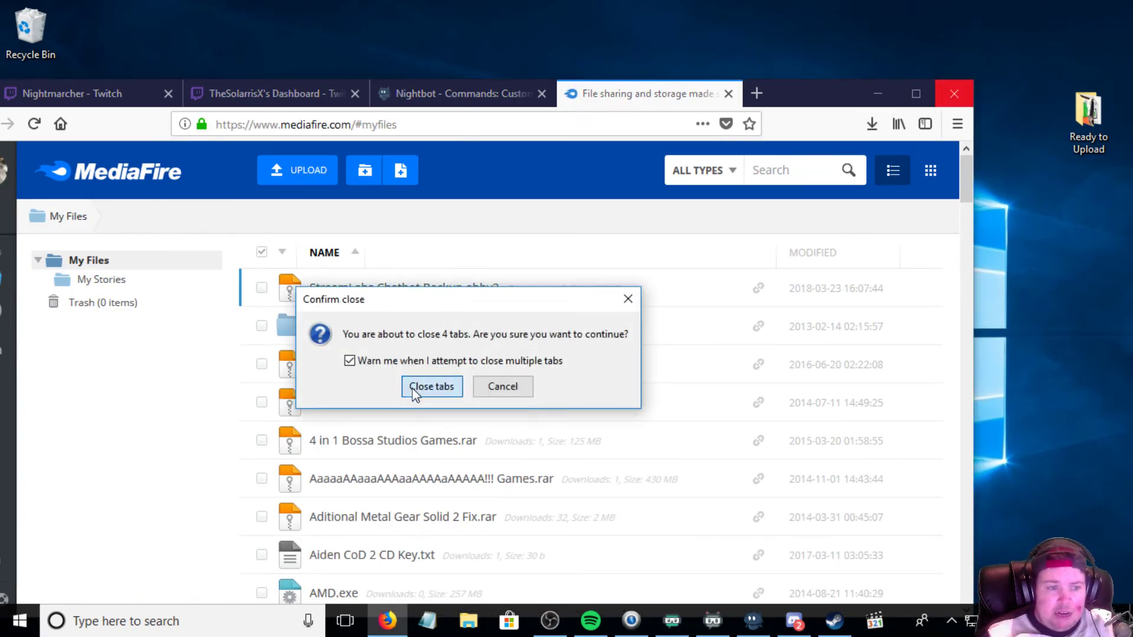
# Empty the Recycle Bin to permanently delete the backup copy.
pyautogui.rightClick(52, 29)
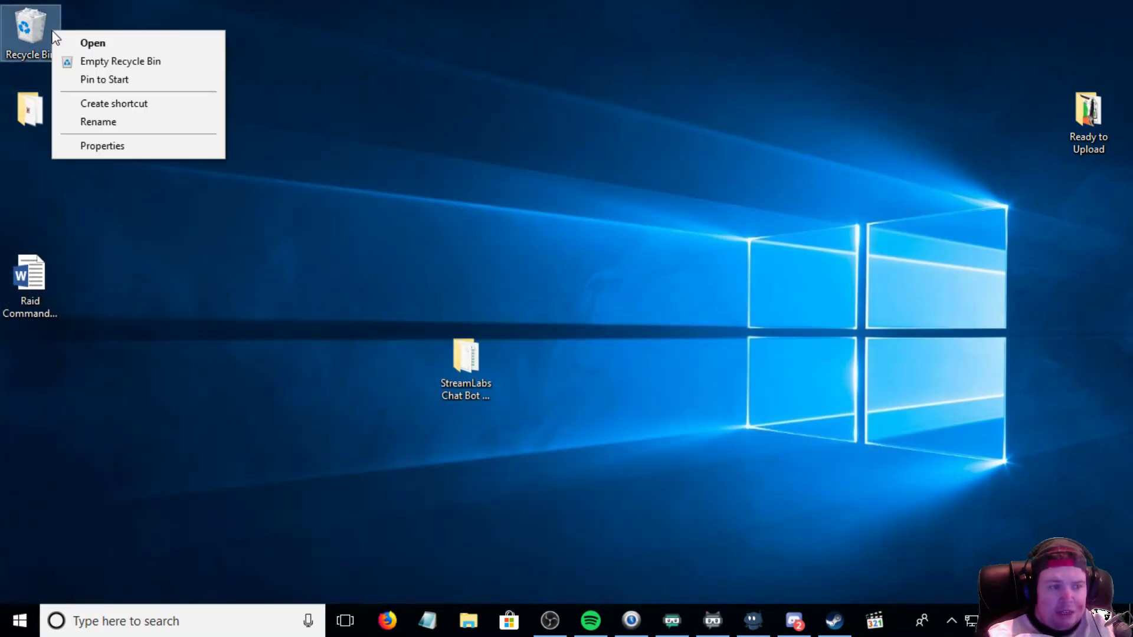
pyautogui.click(115, 66)
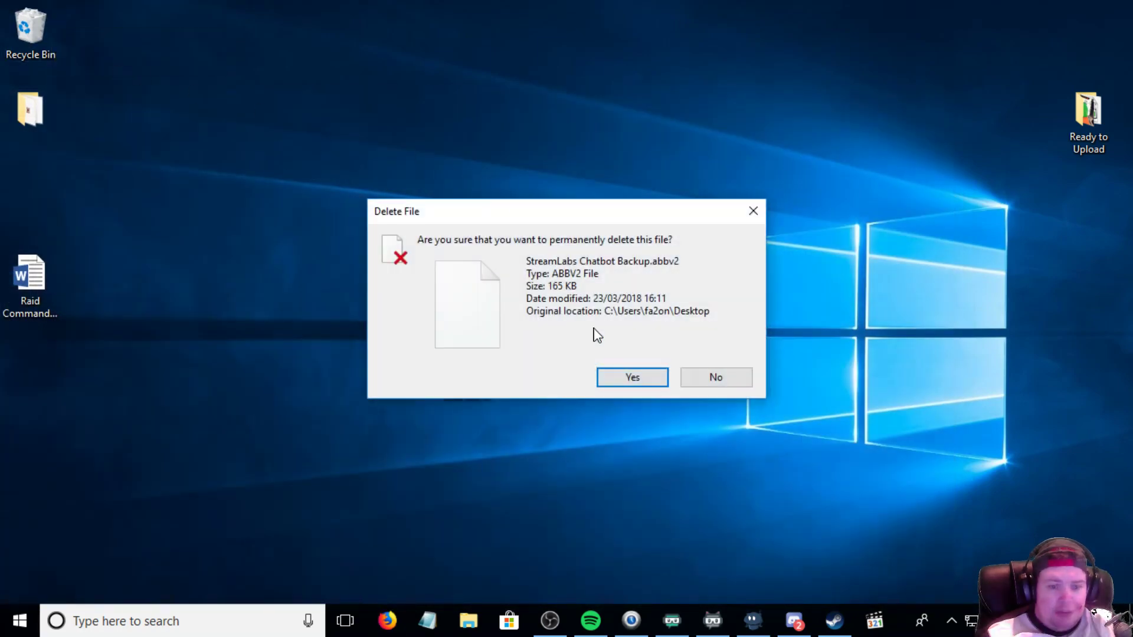
pyautogui.click(616, 377)
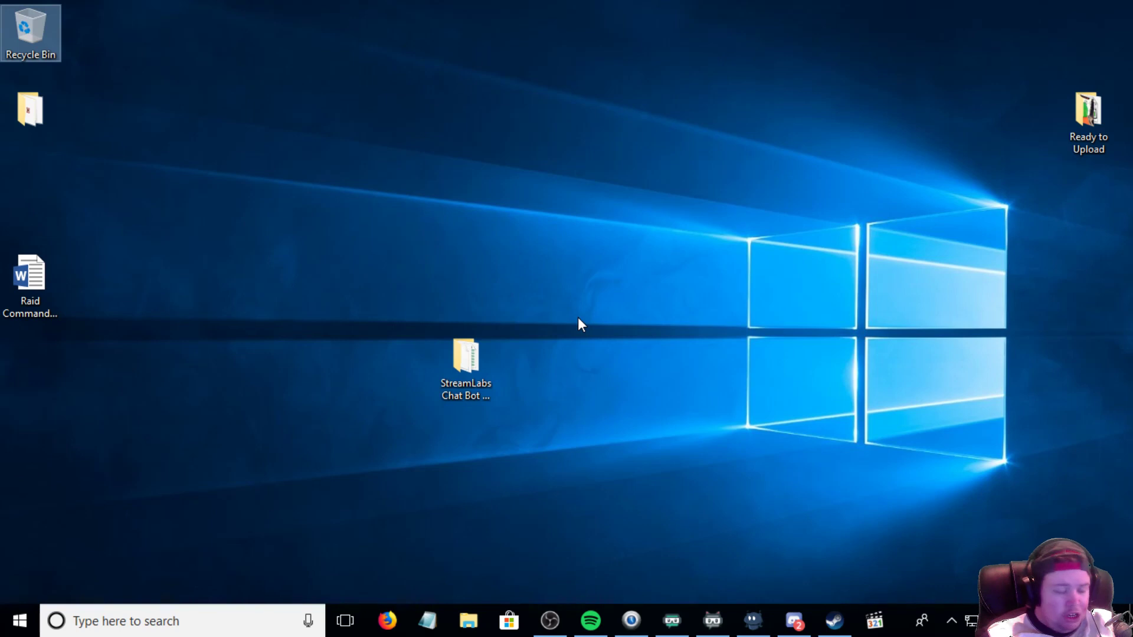